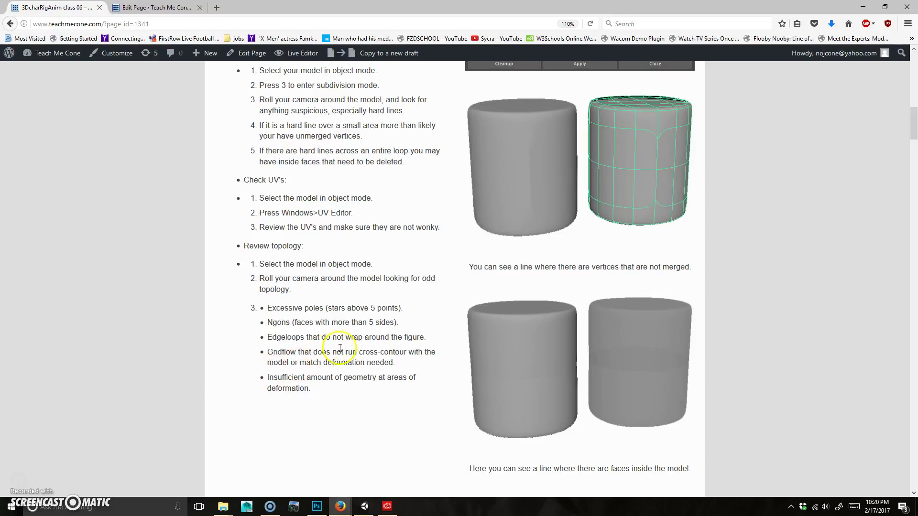
- Read the lesson page's sections on the skeleton, joints and local rotation axis
{"action": "scroll", "coordinate": [430, 363], "scroll_direction": "down", "scroll_amount": 3}
{"action": "scroll", "coordinate": [663, 268], "scroll_direction": "down", "scroll_amount": 2}
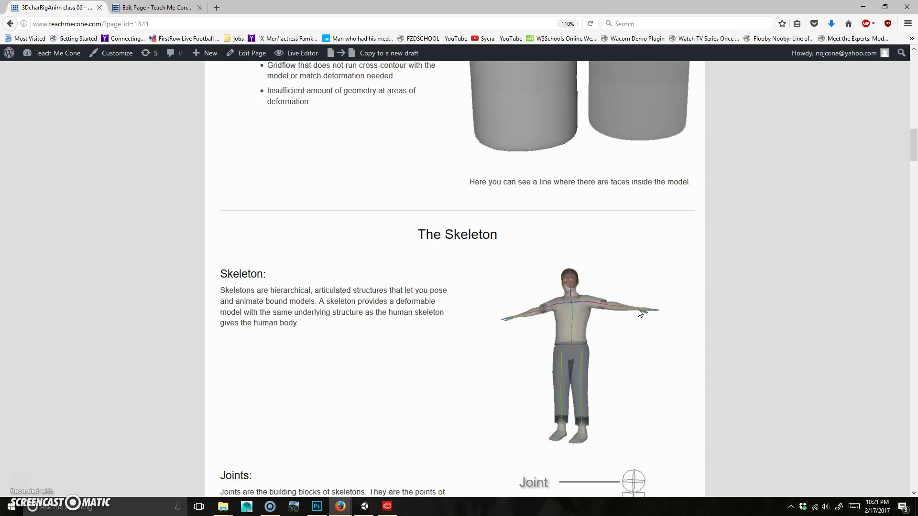
{"action": "scroll", "coordinate": [572, 346], "scroll_direction": "down", "scroll_amount": 1}
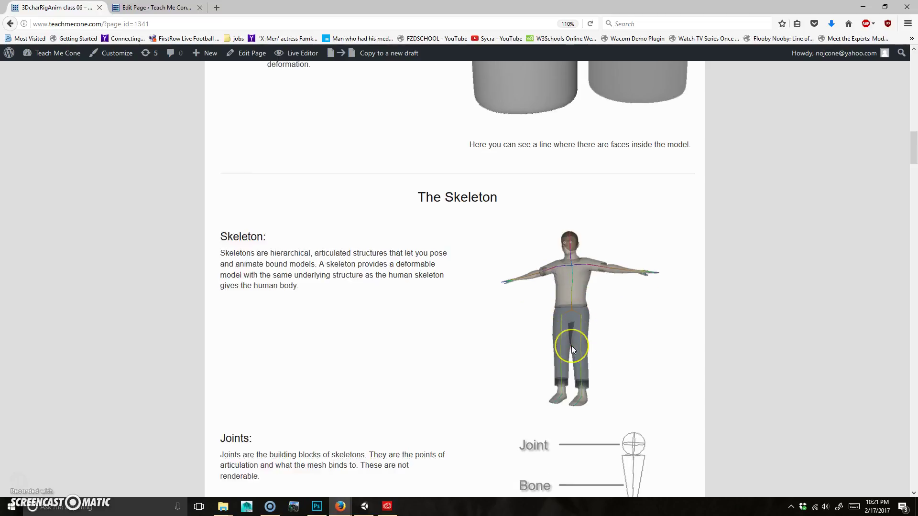
{"action": "scroll", "coordinate": [571, 345], "scroll_direction": "down", "scroll_amount": 5}
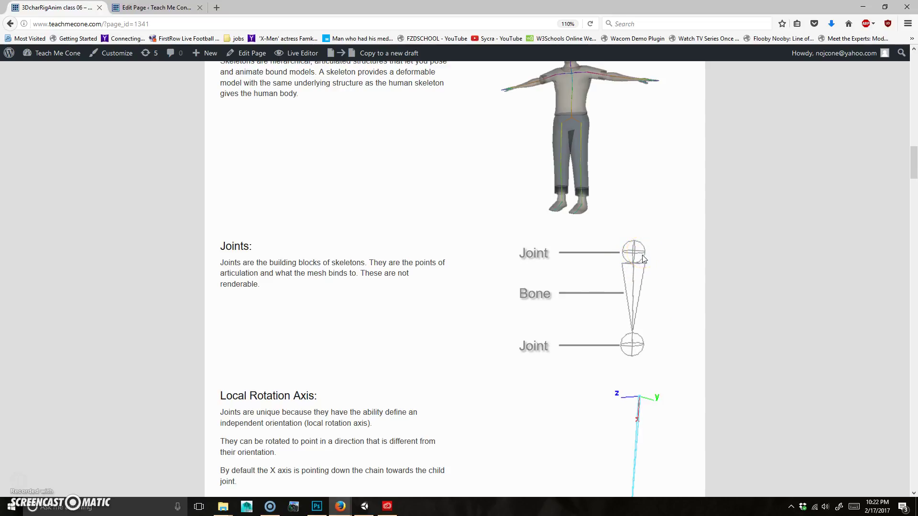
{"action": "scroll", "coordinate": [665, 334], "scroll_direction": "down", "scroll_amount": 3}
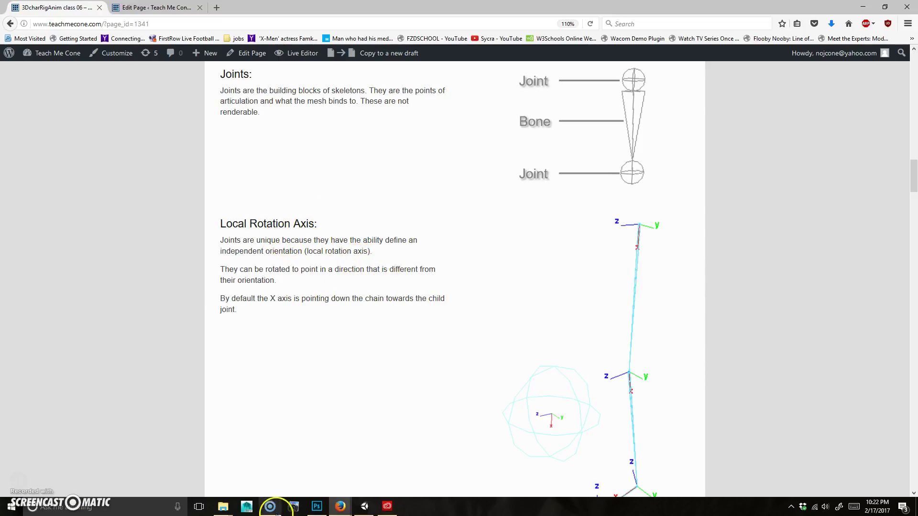
- Switch to Maya and create a polygon cube at the origin, framed closely in the perspective view
{"action": "left_click", "coordinate": [242, 507]}
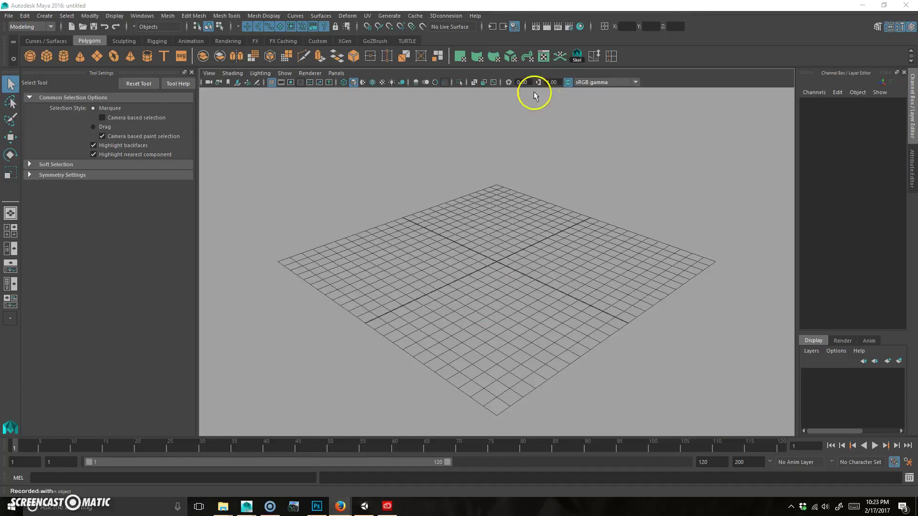
{"action": "left_click", "coordinate": [47, 55]}
{"action": "right_click_drag", "start_coordinate": [495, 270], "coordinate": [558, 276], "text": "alt"}
{"action": "left_click_drag", "start_coordinate": [558, 276], "coordinate": [408, 210], "text": "alt"}
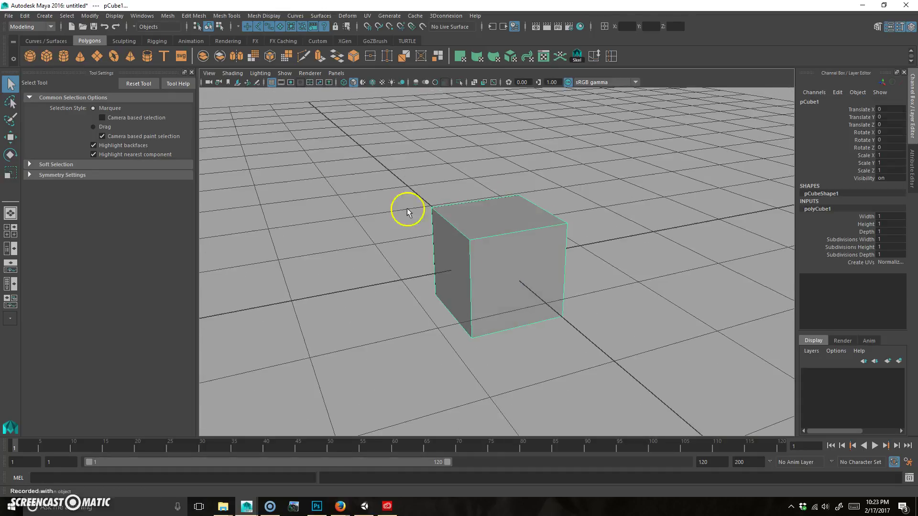
- Hide the viewport grid and rotate the cube freely to about X -56.8, Y 14.8, Z -14.6
{"action": "left_click", "coordinate": [271, 82]}
{"action": "left_click_drag", "start_coordinate": [433, 156], "coordinate": [445, 162], "text": "alt"}
{"action": "key", "text": "e"}
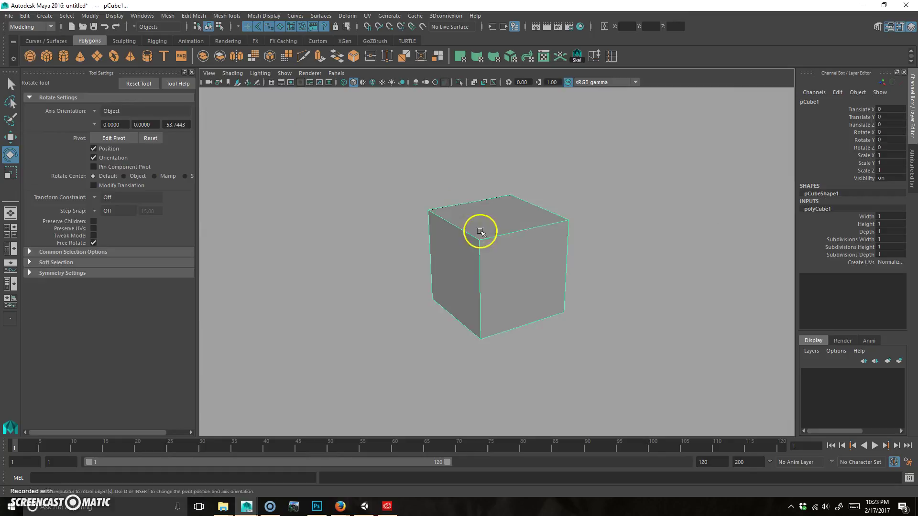
{"action": "left_click_drag", "start_coordinate": [453, 248], "coordinate": [533, 201]}
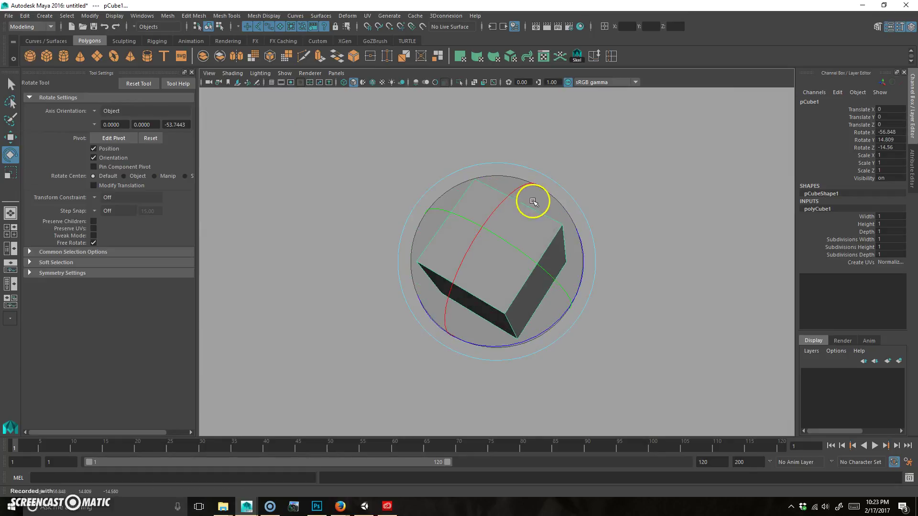
- Activate the Move tool on the cube and turn on the View Axis heads-up display
{"action": "key", "text": "w"}
{"action": "left_click_drag", "start_coordinate": [574, 304], "coordinate": [478, 258], "text": "alt"}
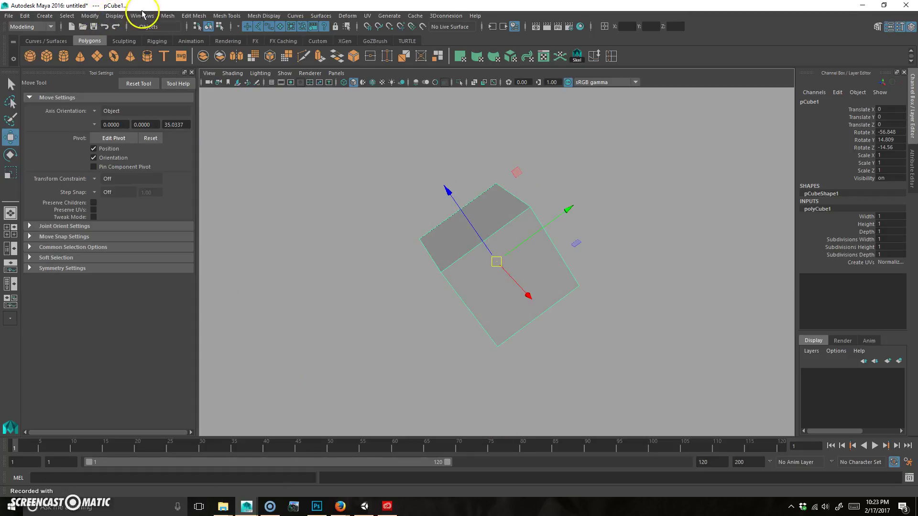
{"action": "left_click", "coordinate": [115, 15]}
{"action": "mouse_move", "coordinate": [155, 51]}
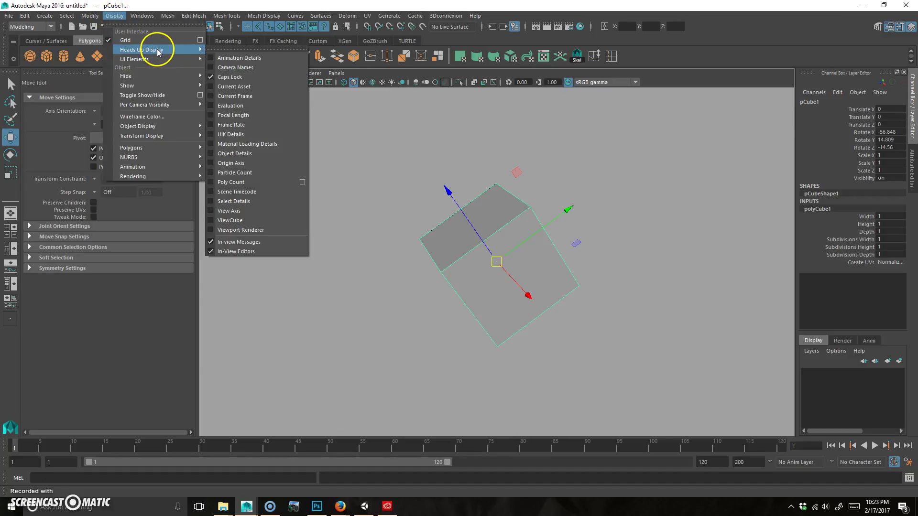
{"action": "key", "text": "Escape"}
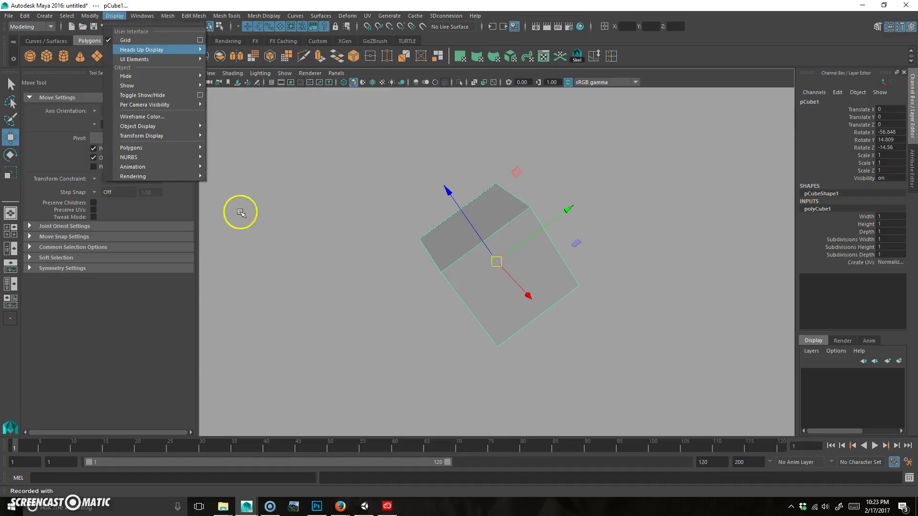
{"action": "left_click", "coordinate": [240, 212]}
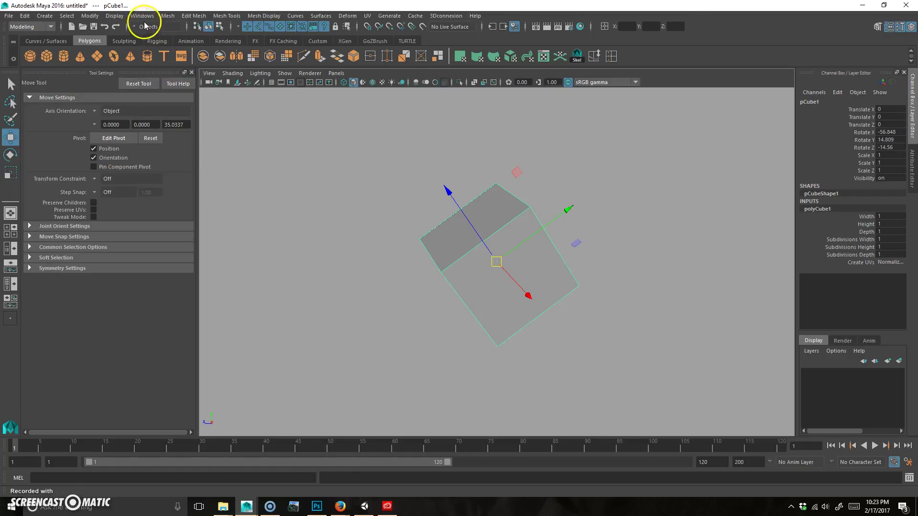
{"action": "left_click", "coordinate": [114, 16]}
{"action": "mouse_move", "coordinate": [153, 51]}
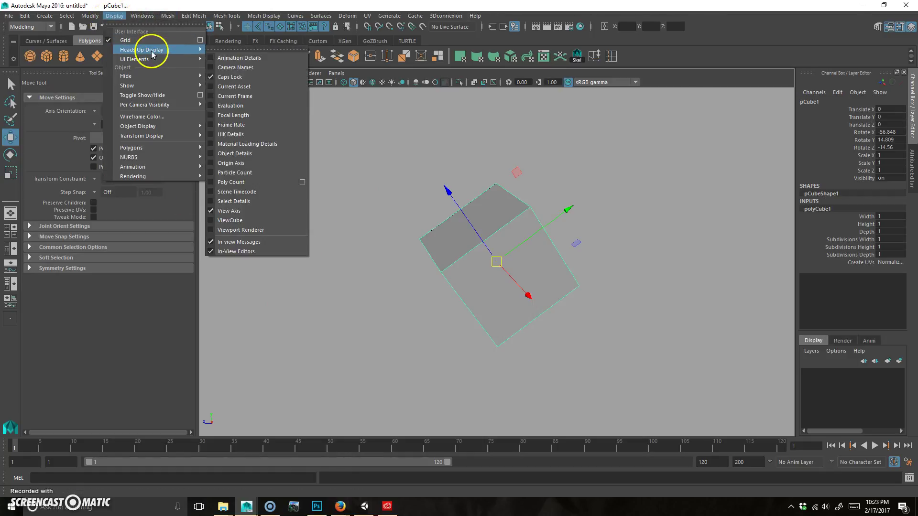
{"action": "left_click", "coordinate": [262, 223]}
- Compare the rotated cube's object axes with the world view axis from several angles
{"action": "left_click_drag", "start_coordinate": [254, 406], "coordinate": [288, 414], "text": "alt"}
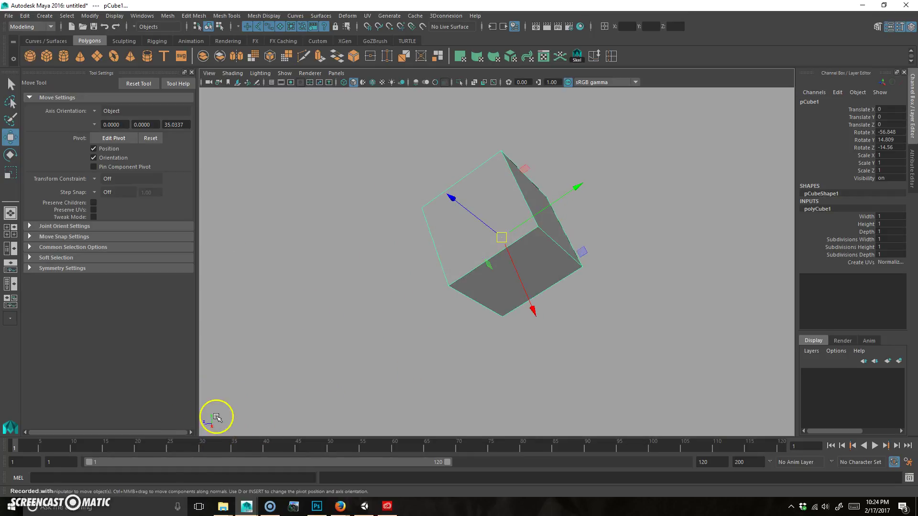
{"action": "mouse_move", "coordinate": [219, 430]}
{"action": "left_mouse_down", "text": "alt"}
{"action": "mouse_move", "coordinate": [270, 409]}
{"action": "mouse_move", "coordinate": [205, 436]}
{"action": "left_mouse_up", "text": "alt"}
{"action": "left_click_drag", "start_coordinate": [472, 334], "coordinate": [519, 249], "text": "alt"}
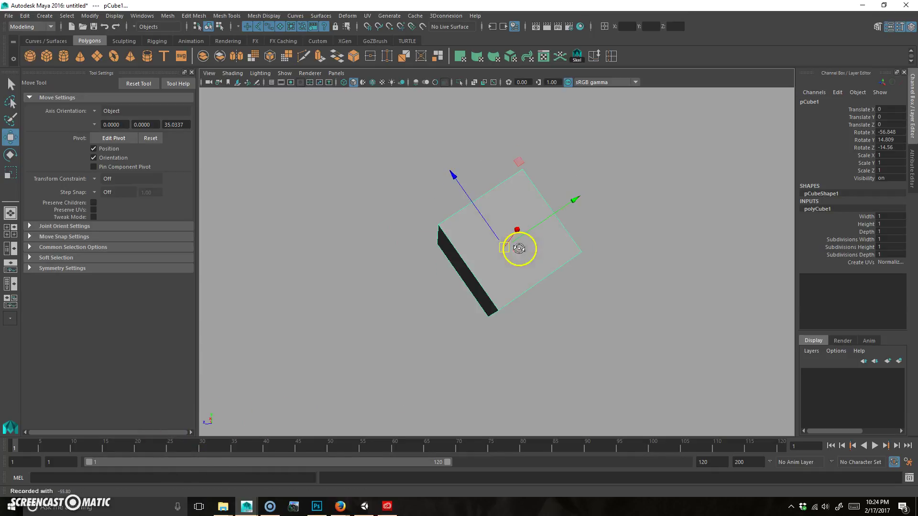
{"action": "left_click", "coordinate": [595, 246]}
{"action": "left_click_drag", "start_coordinate": [595, 246], "coordinate": [619, 252], "text": "alt"}
{"action": "left_click", "coordinate": [559, 247]}
{"action": "left_click_drag", "start_coordinate": [554, 261], "coordinate": [397, 273], "text": "alt"}
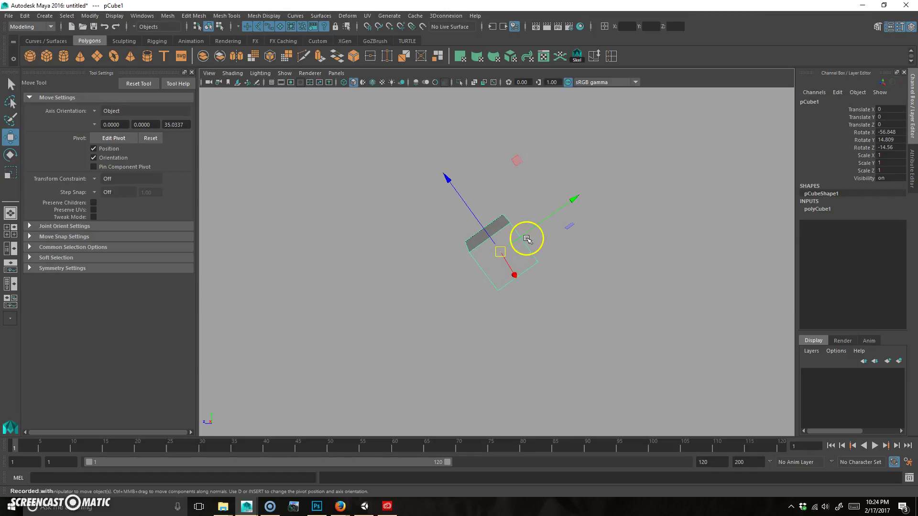
- Scale the cube along its own Y axis to about 3.213
{"action": "key", "text": "r"}
{"action": "left_click_drag", "start_coordinate": [558, 211], "coordinate": [732, 96]}
{"action": "left_click", "coordinate": [539, 287]}
{"action": "left_click", "coordinate": [529, 277]}
{"action": "left_click_drag", "start_coordinate": [529, 277], "coordinate": [399, 300], "text": "alt"}
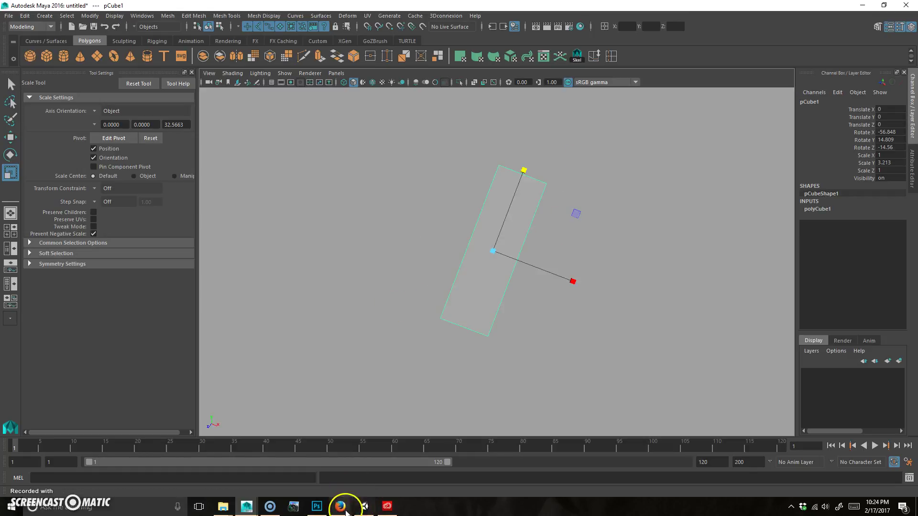
- Return to the lesson page in Firefox and study the Local Rotation Axis section and its joint-chain diagram
{"action": "mouse_move", "coordinate": [345, 507]}
{"action": "left_click", "coordinate": [421, 473]}
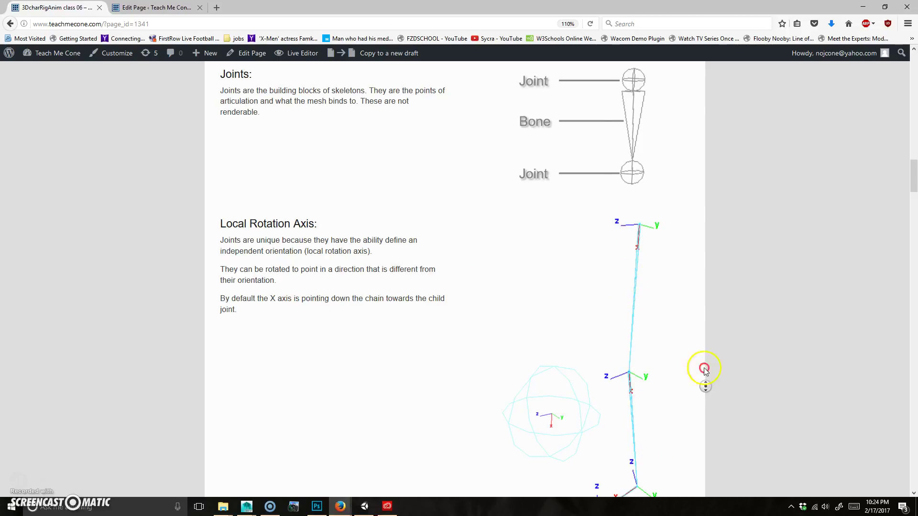
{"action": "scroll", "coordinate": [700, 363], "scroll_direction": "up", "scroll_amount": 8}
{"action": "scroll", "coordinate": [695, 382], "scroll_direction": "down", "scroll_amount": 3}
{"action": "scroll", "coordinate": [689, 407], "scroll_direction": "down", "scroll_amount": 10}
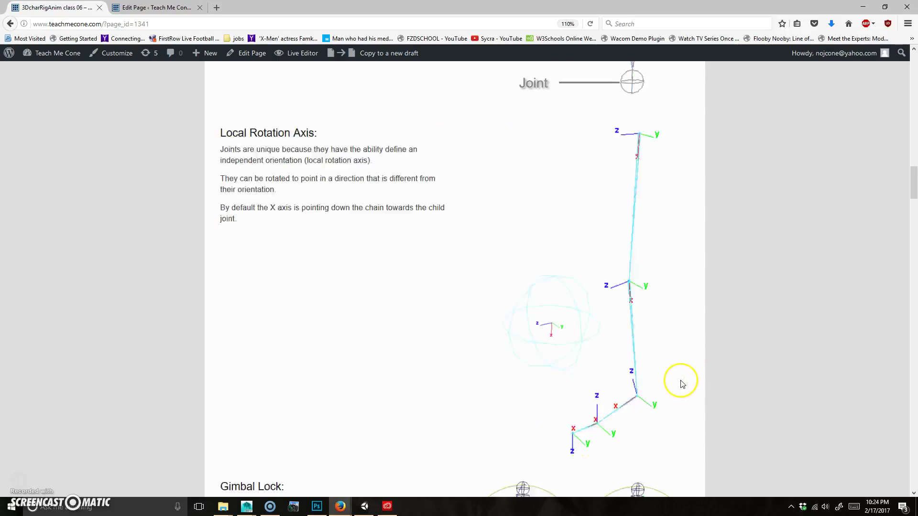
{"action": "scroll", "coordinate": [676, 377], "scroll_direction": "up", "scroll_amount": 2}
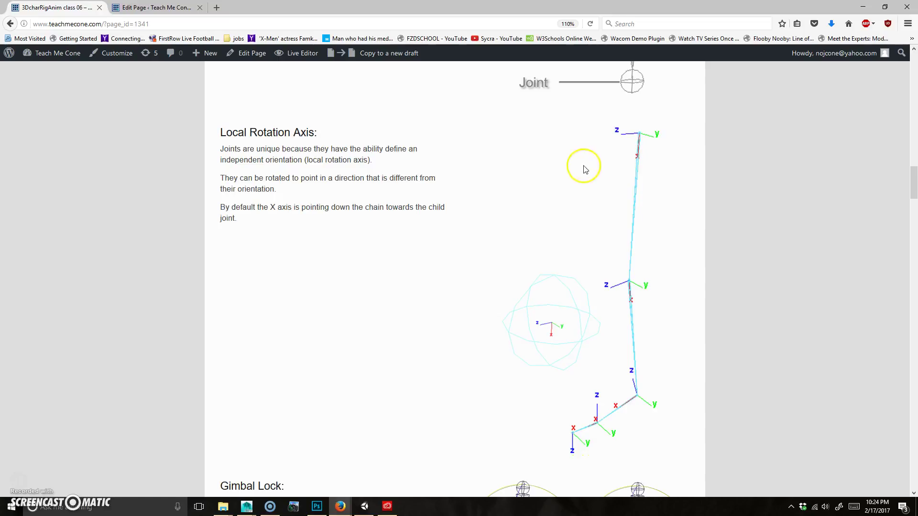
{"action": "scroll", "coordinate": [641, 234], "scroll_direction": "down", "scroll_amount": 5}
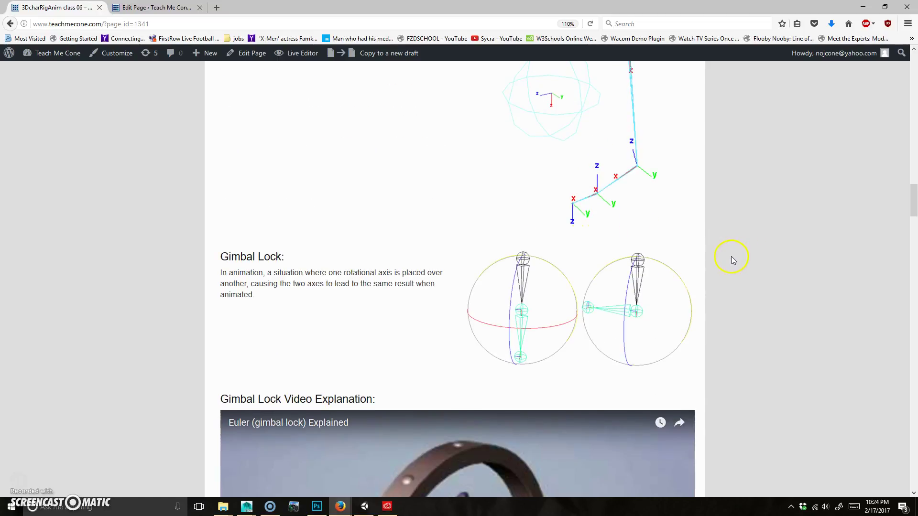
{"action": "scroll", "coordinate": [680, 177], "scroll_direction": "up", "scroll_amount": 4}
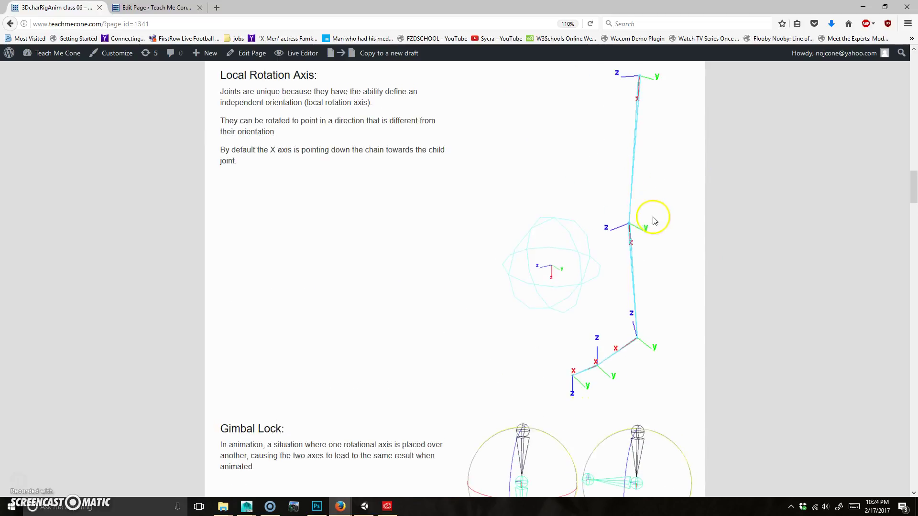
{"action": "scroll", "coordinate": [654, 191], "scroll_direction": "up", "scroll_amount": 3}
{"action": "scroll", "coordinate": [670, 419], "scroll_direction": "down", "scroll_amount": 1}
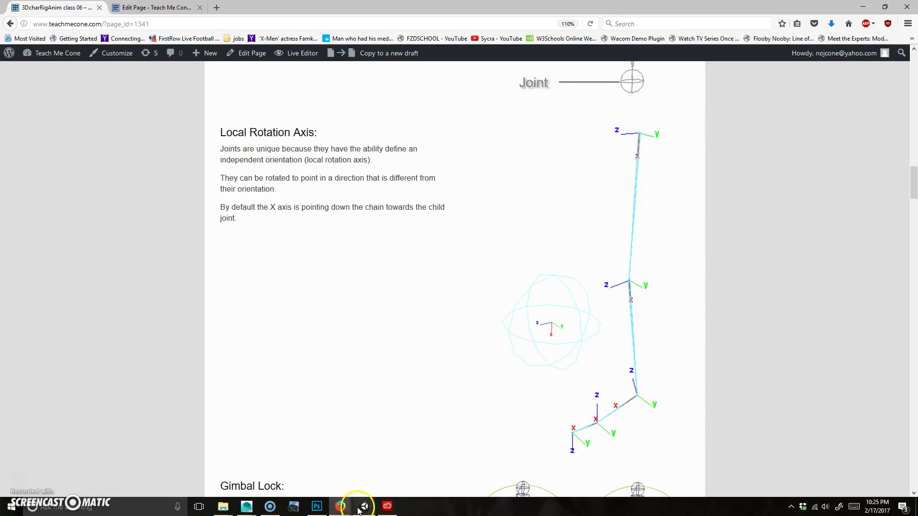
- Switch back to Maya and show the viewport grid again
{"action": "mouse_move", "coordinate": [247, 506]}
{"action": "left_click", "coordinate": [302, 454]}
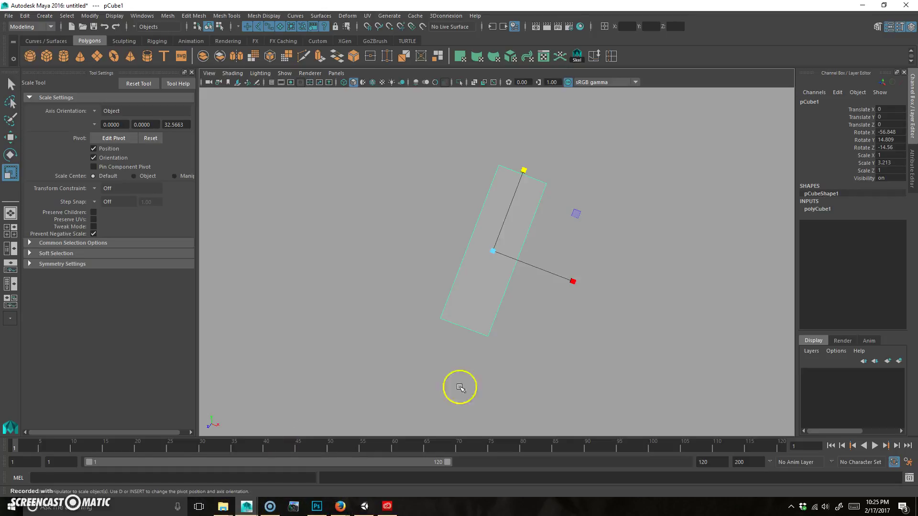
{"action": "left_click_drag", "start_coordinate": [646, 230], "coordinate": [459, 240], "text": "alt"}
{"action": "left_click", "coordinate": [271, 82]}
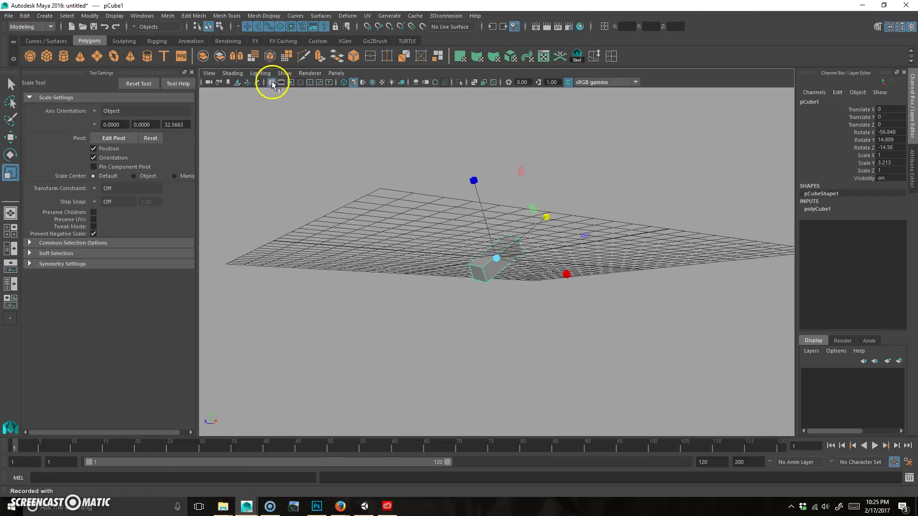
- Create a zigzagging chain of nine joints around the cube on the grid with the Joint tool
{"action": "left_click", "coordinate": [157, 41]}
{"action": "left_click", "coordinate": [47, 56]}
{"action": "left_click_drag", "start_coordinate": [610, 213], "coordinate": [541, 217], "text": "alt"}
{"action": "left_click", "coordinate": [562, 218]}
{"action": "left_click", "coordinate": [550, 267]}
{"action": "left_click", "coordinate": [522, 313]}
{"action": "left_click", "coordinate": [461, 314]}
{"action": "left_click", "coordinate": [411, 271]}
{"action": "left_click", "coordinate": [370, 277]}
{"action": "scroll", "coordinate": [450, 322], "scroll_direction": "up", "scroll_amount": 2}
{"action": "left_click_drag", "start_coordinate": [435, 304], "coordinate": [469, 293], "text": "alt"}
{"action": "left_click", "coordinate": [437, 267]}
{"action": "left_click", "coordinate": [388, 235]}
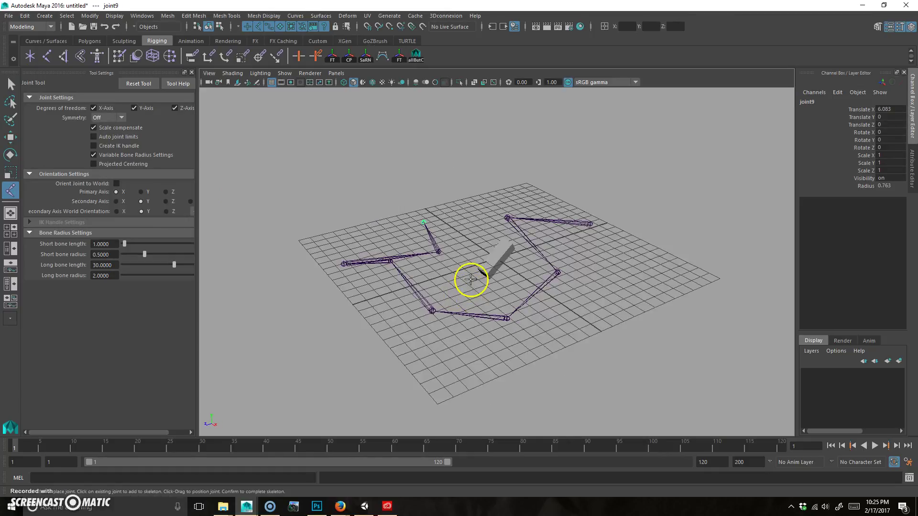
{"action": "key", "text": "Return"}
- Display the local rotation axes of all joints in component selection mode and inspect their orientation along the chain
{"action": "key", "text": "r"}
{"action": "left_click_drag", "start_coordinate": [553, 254], "coordinate": [349, 277], "text": "alt"}
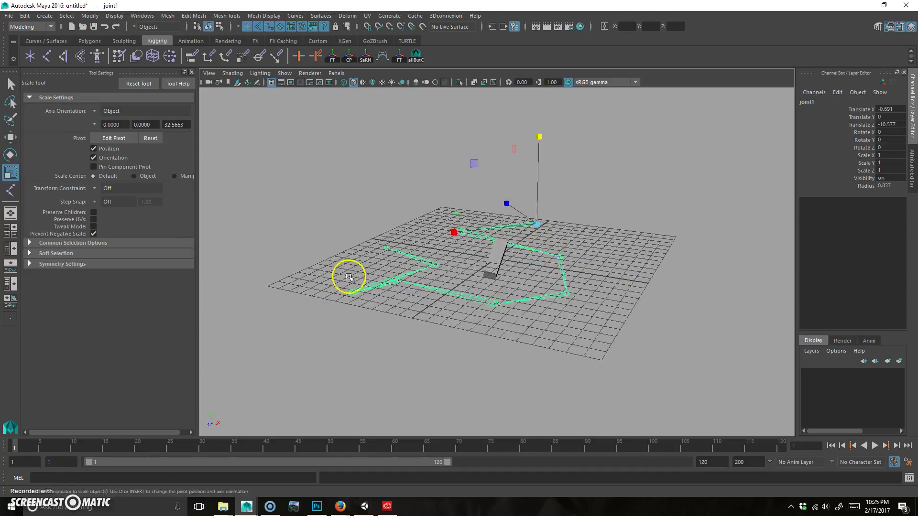
{"action": "right_click_drag", "start_coordinate": [349, 278], "coordinate": [522, 249], "text": "alt"}
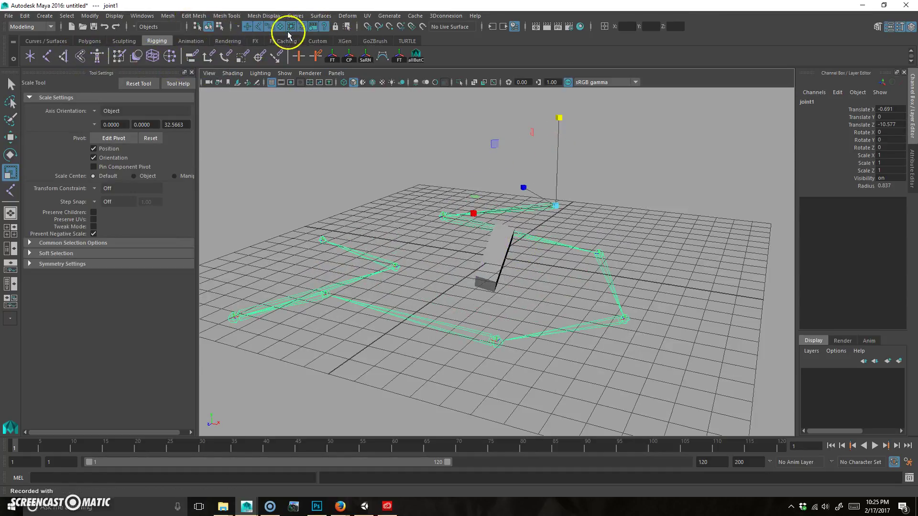
{"action": "left_click", "coordinate": [220, 26]}
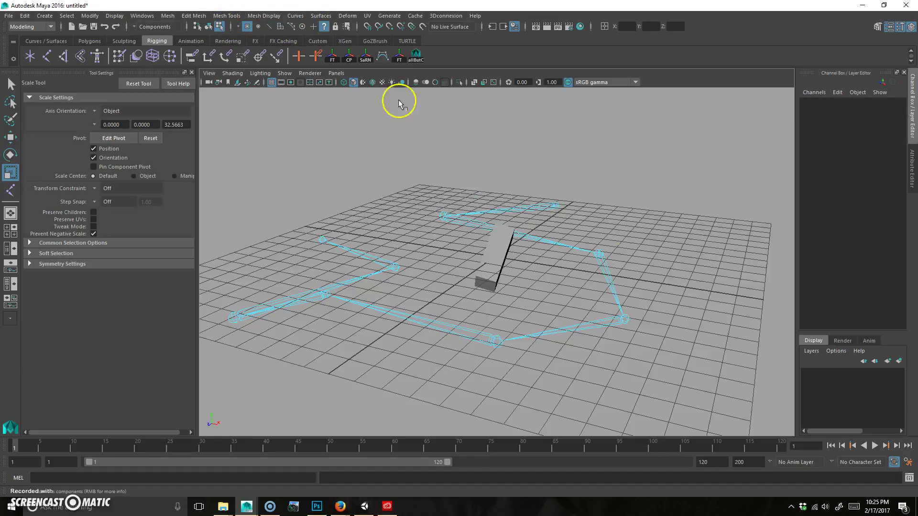
{"action": "left_click_drag", "start_coordinate": [574, 330], "coordinate": [564, 367], "text": "alt"}
{"action": "right_click_drag", "start_coordinate": [564, 367], "coordinate": [496, 301], "text": "alt"}
{"action": "left_click_drag", "start_coordinate": [495, 301], "coordinate": [519, 193], "text": "alt"}
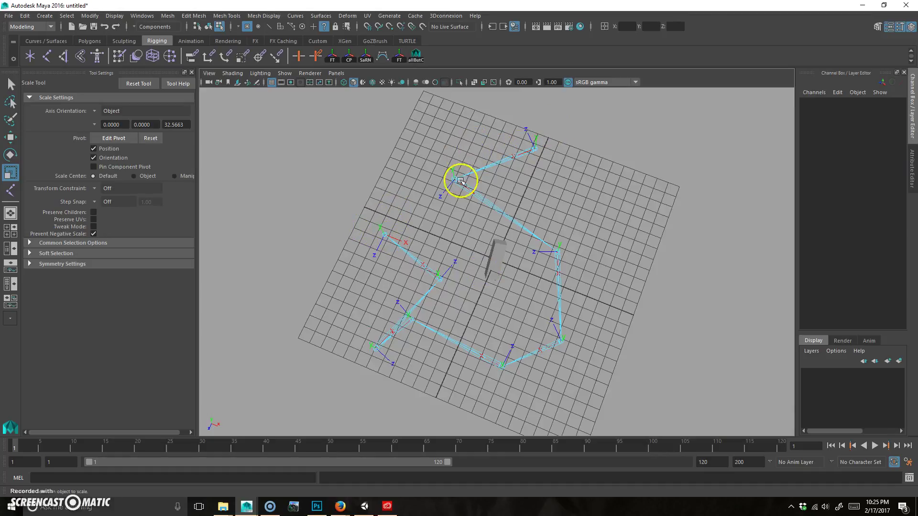
{"action": "left_click_drag", "start_coordinate": [461, 369], "coordinate": [470, 183], "text": "alt"}
{"action": "left_click_drag", "start_coordinate": [584, 215], "coordinate": [650, 331], "text": "alt"}
{"action": "left_click_drag", "start_coordinate": [395, 295], "coordinate": [479, 287], "text": "alt"}
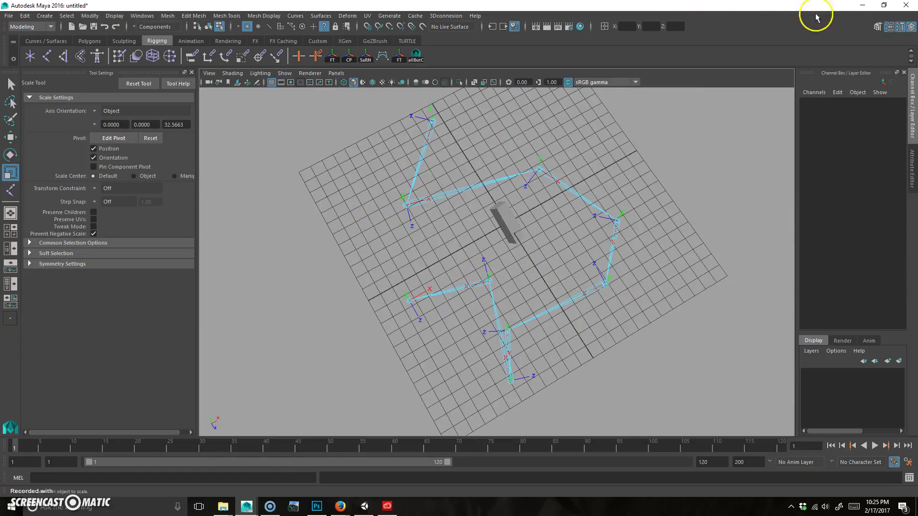
- Return to the lesson page in Firefox and review the Local Rotation Axis and Gimbal Lock sections
{"action": "mouse_move", "coordinate": [344, 502]}
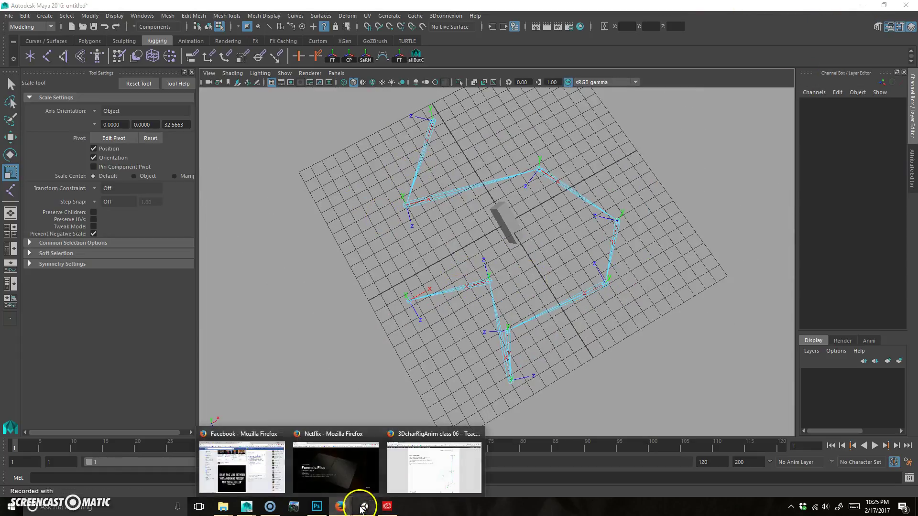
{"action": "left_click", "coordinate": [443, 480]}
{"action": "left_click", "coordinate": [316, 338]}
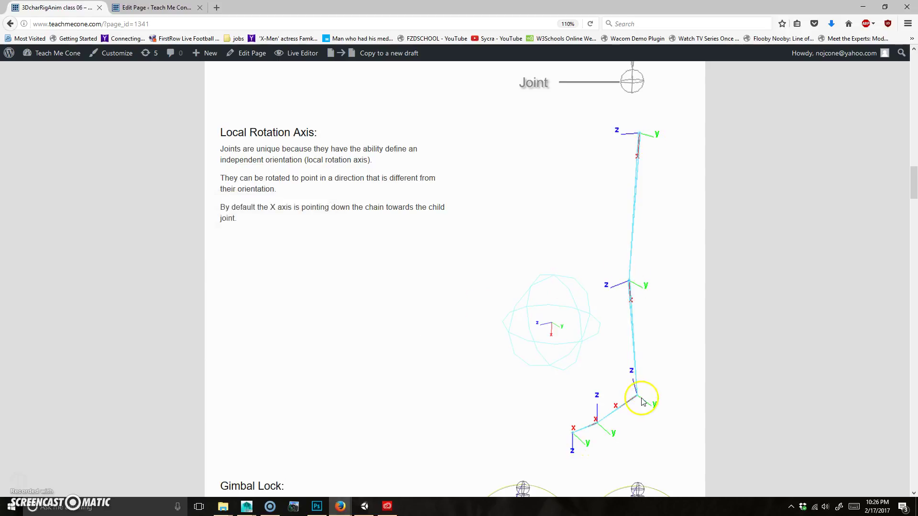
{"action": "scroll", "coordinate": [471, 363], "scroll_direction": "down", "scroll_amount": 7}
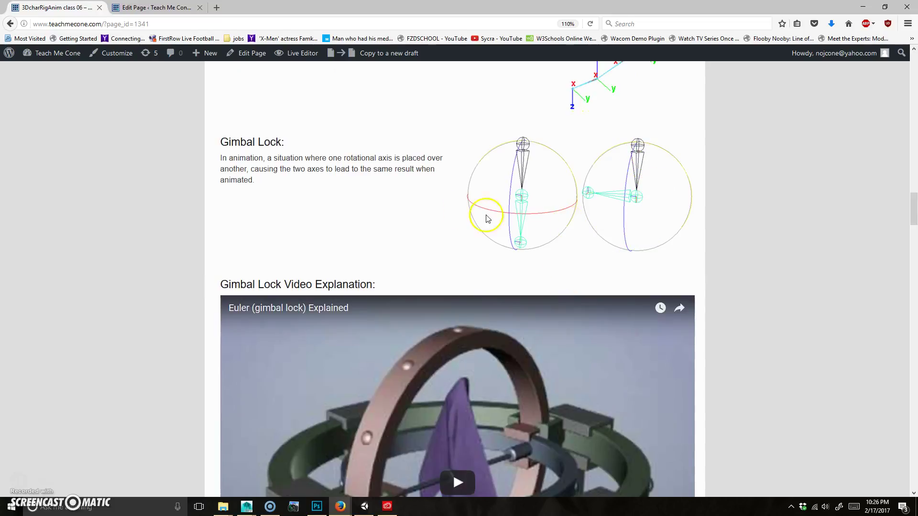
{"action": "scroll", "coordinate": [732, 315], "scroll_direction": "down", "scroll_amount": 5}
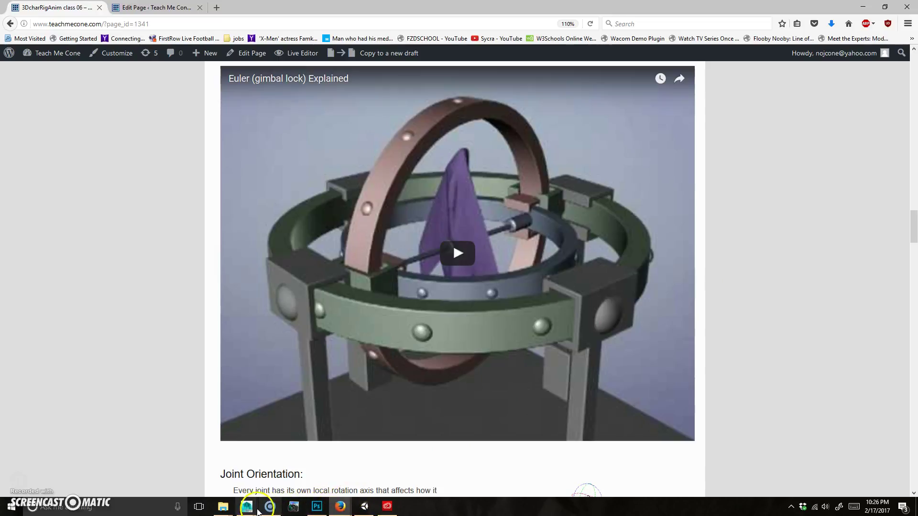
- Switch to Maya and look at the joint chain and cube from above
{"action": "mouse_move", "coordinate": [246, 506]}
{"action": "left_click", "coordinate": [302, 462]}
{"action": "right_click_drag", "start_coordinate": [564, 269], "coordinate": [537, 262], "text": "alt"}
{"action": "left_click_drag", "start_coordinate": [537, 262], "coordinate": [561, 284], "text": "alt"}
{"action": "key", "text": "y"}
{"action": "left_click", "coordinate": [587, 270]}
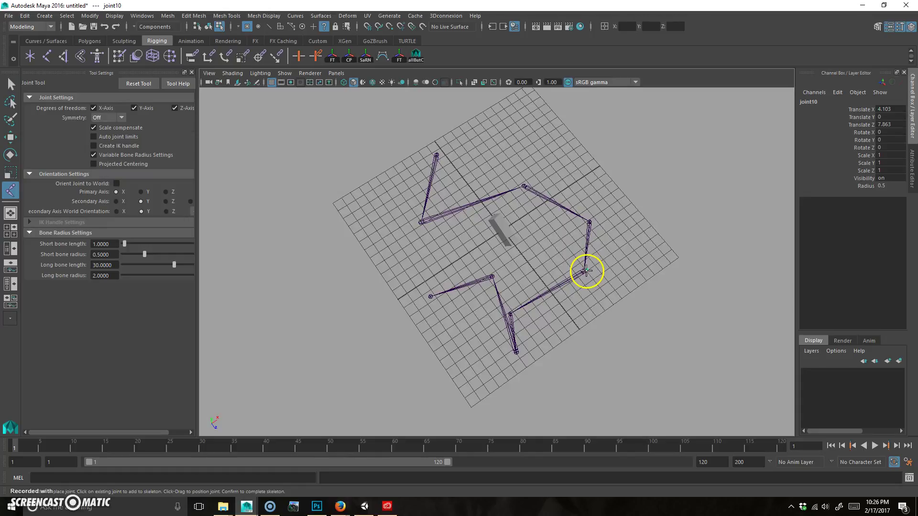
{"action": "key", "text": "ctrl+z"}
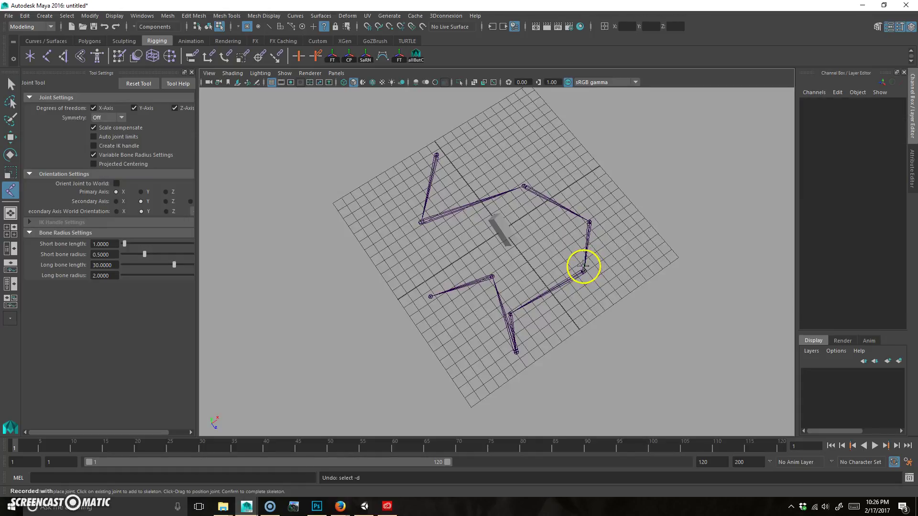
{"action": "key", "text": "q"}
{"action": "left_click", "coordinate": [583, 272]}
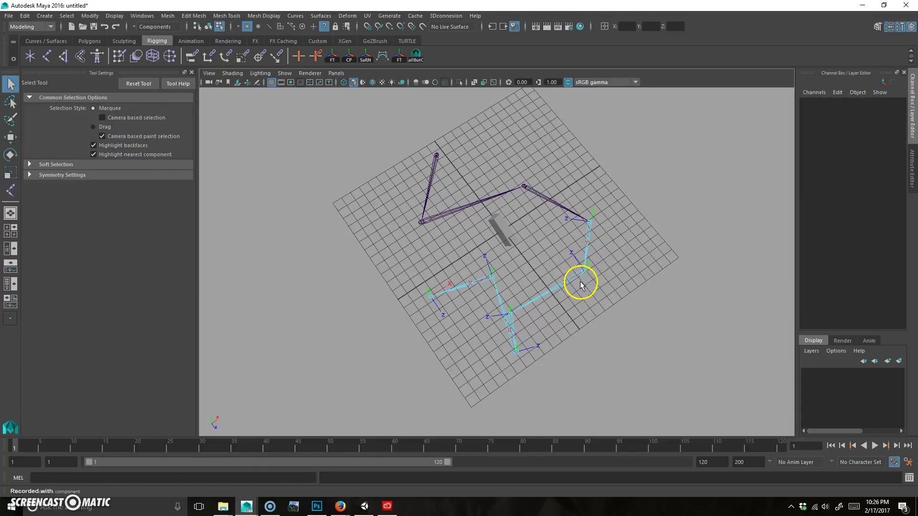
{"action": "key", "text": "ctrl+z"}
- Return to object selection mode and delete the entire joint chain, leaving the cube in place
{"action": "left_click", "coordinate": [209, 26]}
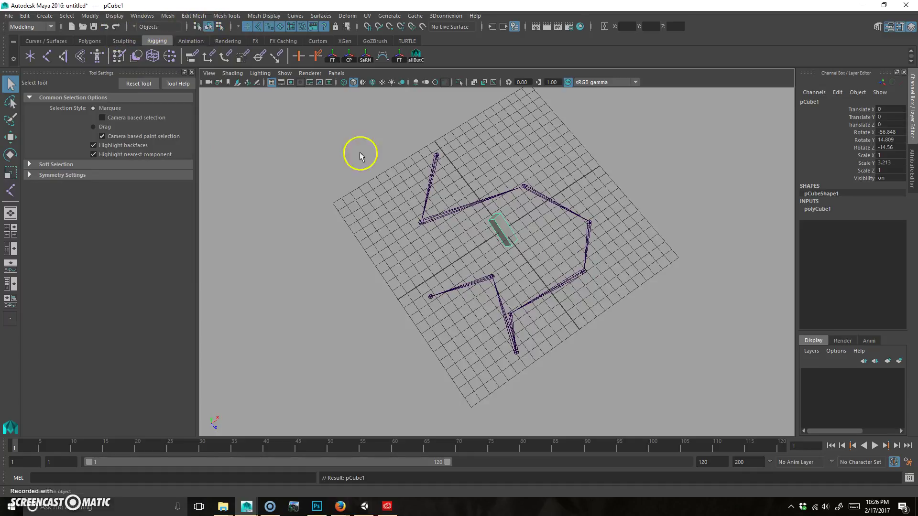
{"action": "left_click_drag", "start_coordinate": [580, 282], "coordinate": [629, 246]}
{"action": "key", "text": "Up"}
{"action": "key", "text": "Up"}
{"action": "key", "text": "Up"}
{"action": "key", "text": "Delete"}
- Set the cube's X, Y and Z rotation to 0 and activate the Rotate tool on it
{"action": "left_click", "coordinate": [509, 248]}
{"action": "mouse_move", "coordinate": [887, 132]}
{"action": "left_mouse_down"}
{"action": "mouse_move", "coordinate": [896, 135]}
{"action": "mouse_move", "coordinate": [890, 147]}
{"action": "left_mouse_up"}
{"action": "type", "text": "0"}
{"action": "key", "text": "Return"}
{"action": "left_click_drag", "start_coordinate": [426, 232], "coordinate": [545, 256], "text": "alt"}
{"action": "key", "text": "w"}
{"action": "key", "text": "e"}
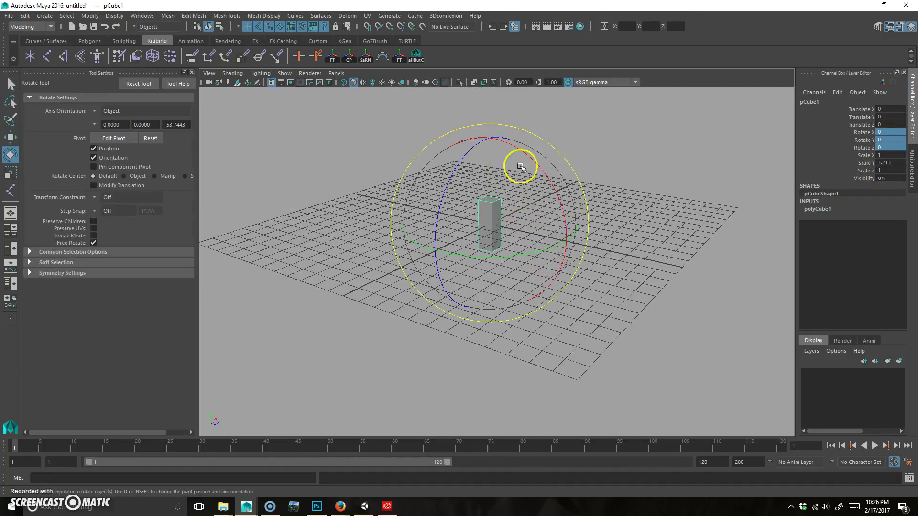
- Set the Rotate tool's axis orientation to World, try a free rotation of the cube and undo it
{"action": "left_click", "coordinate": [95, 111]}
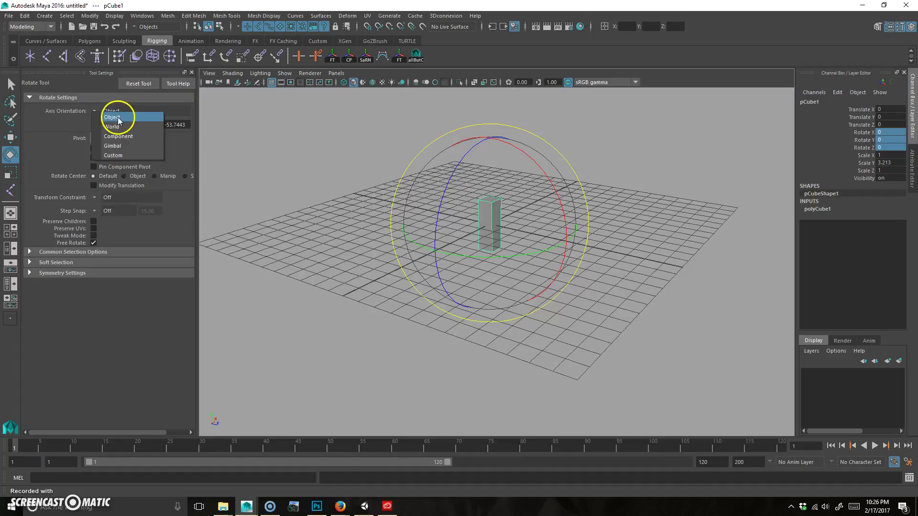
{"action": "left_click", "coordinate": [119, 127]}
{"action": "left_click_drag", "start_coordinate": [482, 174], "coordinate": [502, 242]}
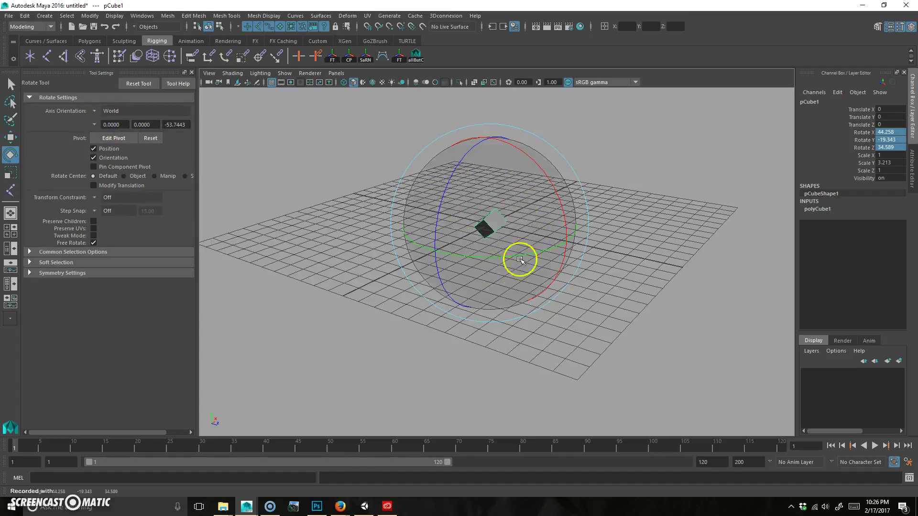
{"action": "key", "text": "ctrl+z"}
- Set the Rotate tool's axis orientation to Object, try a free rotation of the cube and undo it
{"action": "left_click", "coordinate": [109, 111]}
{"action": "left_click", "coordinate": [133, 119]}
{"action": "left_click", "coordinate": [98, 110]}
{"action": "left_click", "coordinate": [119, 111]}
{"action": "left_click_drag", "start_coordinate": [496, 201], "coordinate": [539, 207]}
{"action": "key", "text": "ctrl+z"}
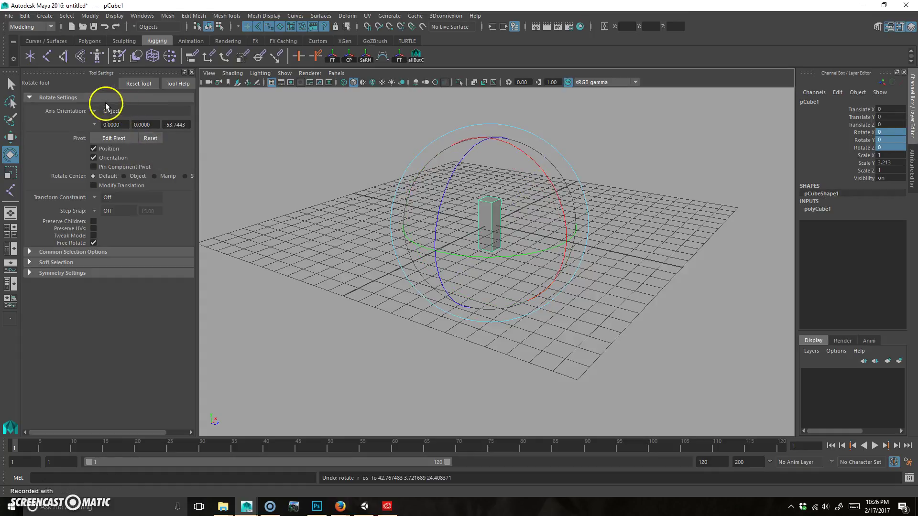
- Set the Rotate tool's axis orientation to Gimbal, try rotating the cube and undo the rotation
{"action": "left_click", "coordinate": [96, 111]}
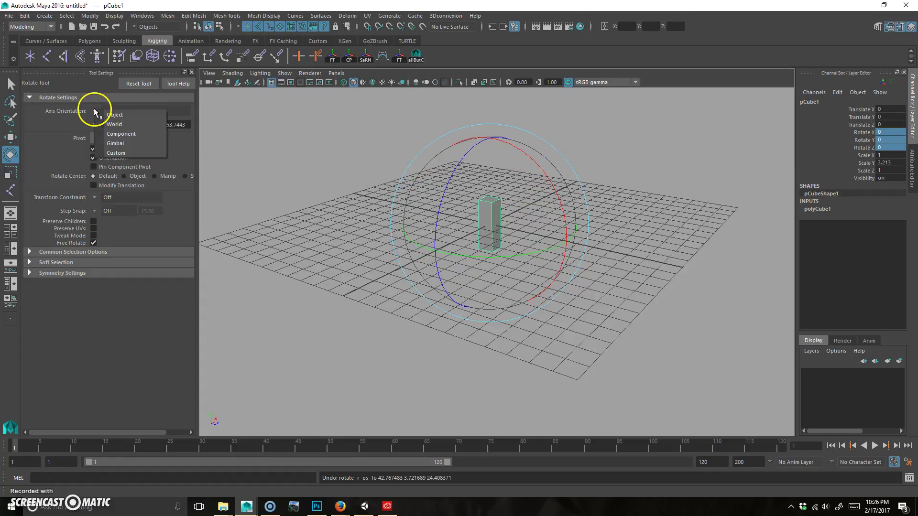
{"action": "left_click", "coordinate": [125, 143]}
{"action": "left_click_drag", "start_coordinate": [545, 167], "coordinate": [520, 150]}
{"action": "key", "text": "ctrl+z"}
{"action": "mouse_move", "coordinate": [502, 273]}
{"action": "left_mouse_down", "text": "alt"}
{"action": "mouse_move", "coordinate": [420, 248]}
{"action": "mouse_move", "coordinate": [499, 264]}
{"action": "mouse_move", "coordinate": [463, 266]}
{"action": "mouse_move", "coordinate": [521, 251]}
{"action": "left_mouse_up", "text": "alt"}
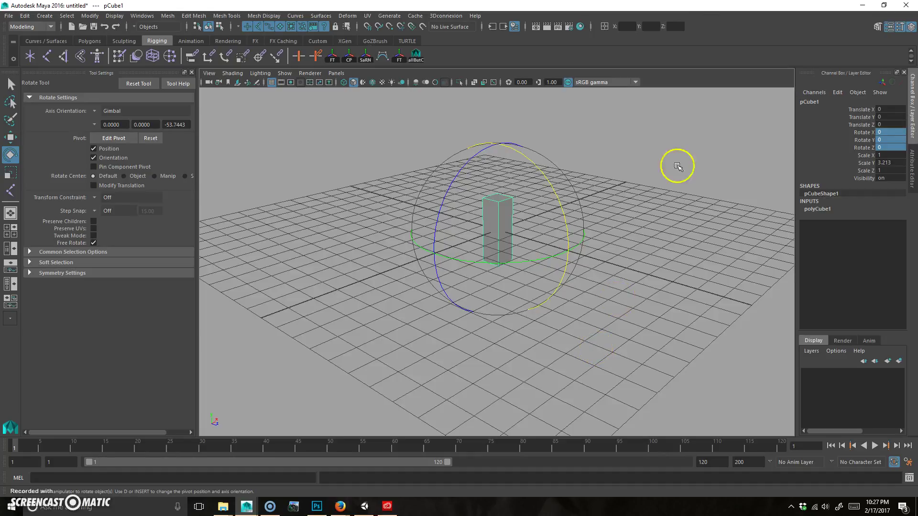
- Show the cube's transform attributes in the Attribute Editor, try a Z rotation and undo it
{"action": "left_click", "coordinate": [912, 165]}
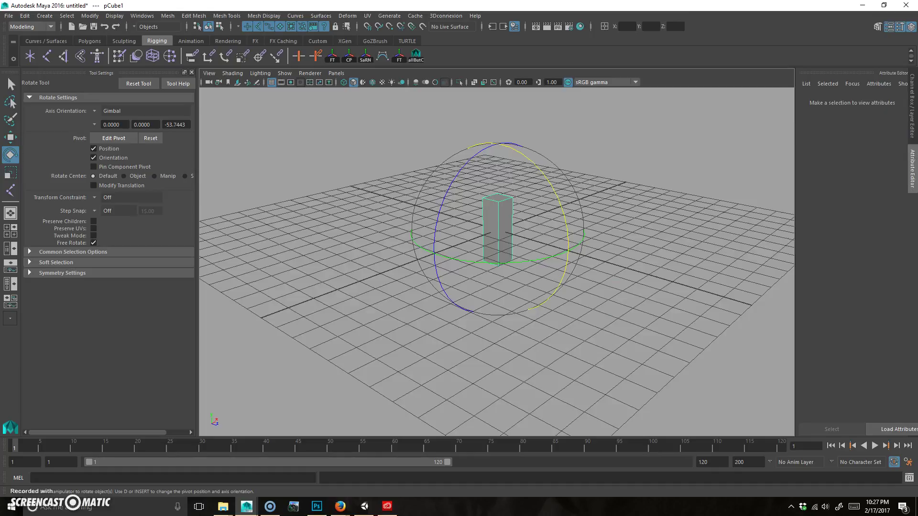
{"action": "left_click", "coordinate": [720, 101]}
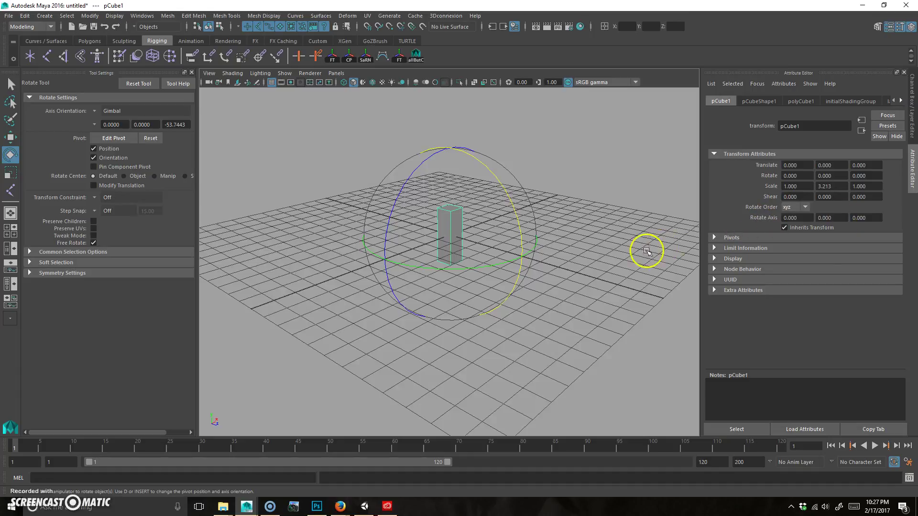
{"action": "left_click_drag", "start_coordinate": [426, 157], "coordinate": [462, 275]}
{"action": "key", "text": "ctrl+z"}
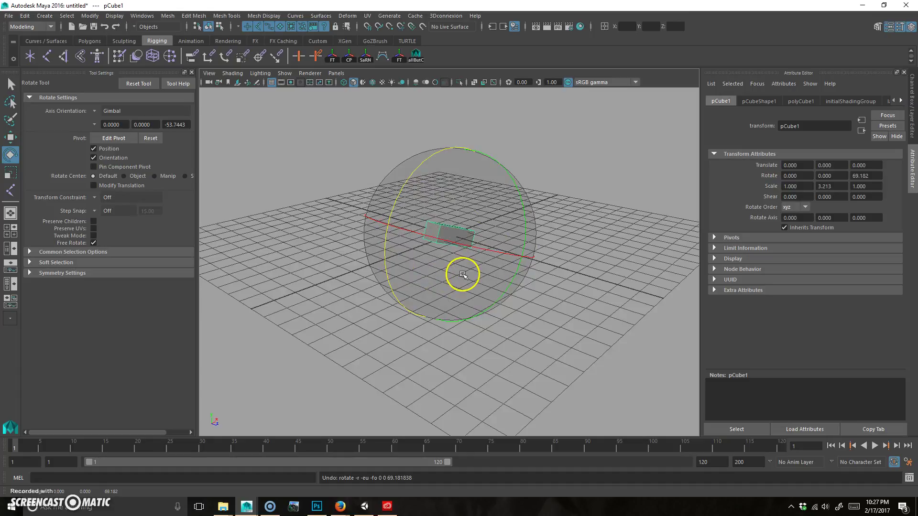
- Try rotating the cube about its Z, Y and X gimbal axes to compare how the rings follow, and undo the rotations
{"action": "left_click_drag", "start_coordinate": [432, 165], "coordinate": [409, 203]}
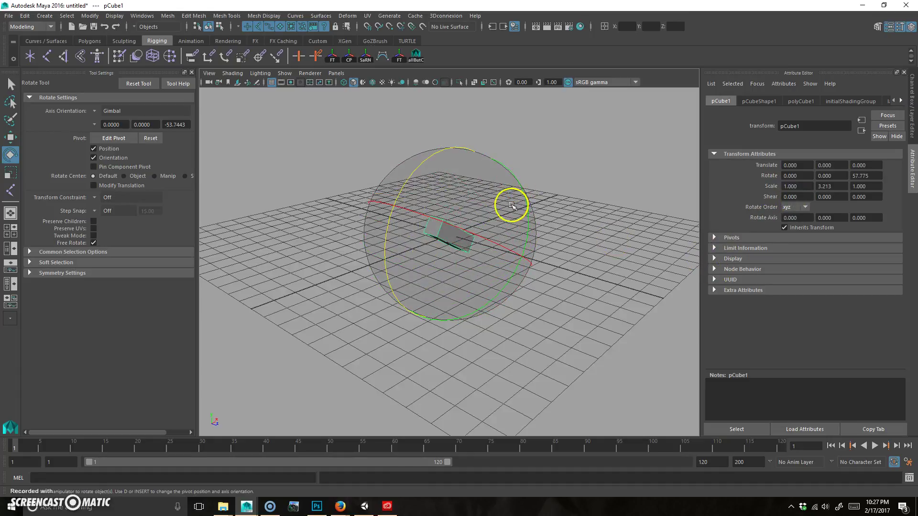
{"action": "left_click_drag", "start_coordinate": [526, 202], "coordinate": [526, 225]}
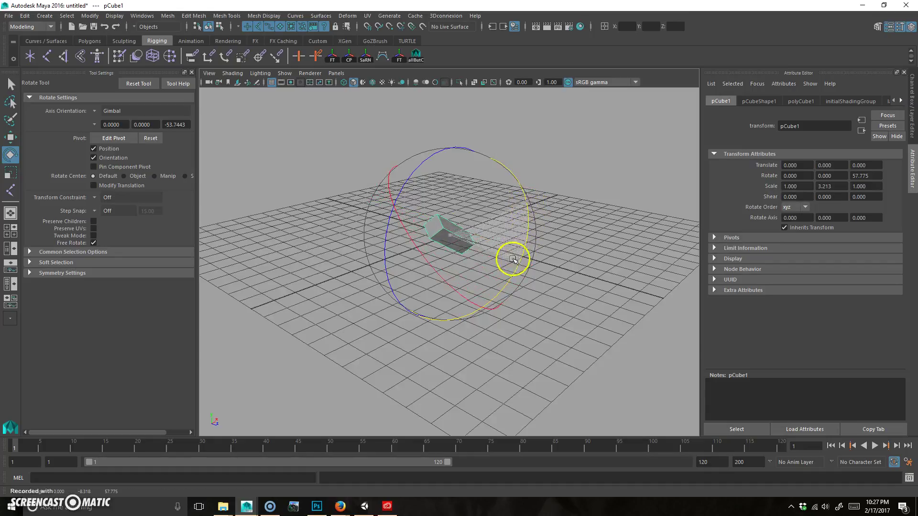
{"action": "left_click_drag", "start_coordinate": [517, 205], "coordinate": [517, 171]}
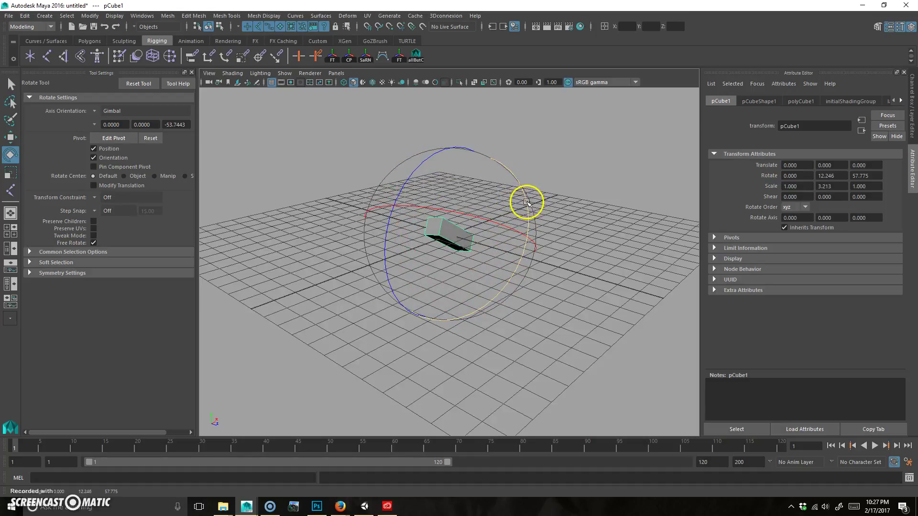
{"action": "left_click_drag", "start_coordinate": [488, 307], "coordinate": [484, 309]}
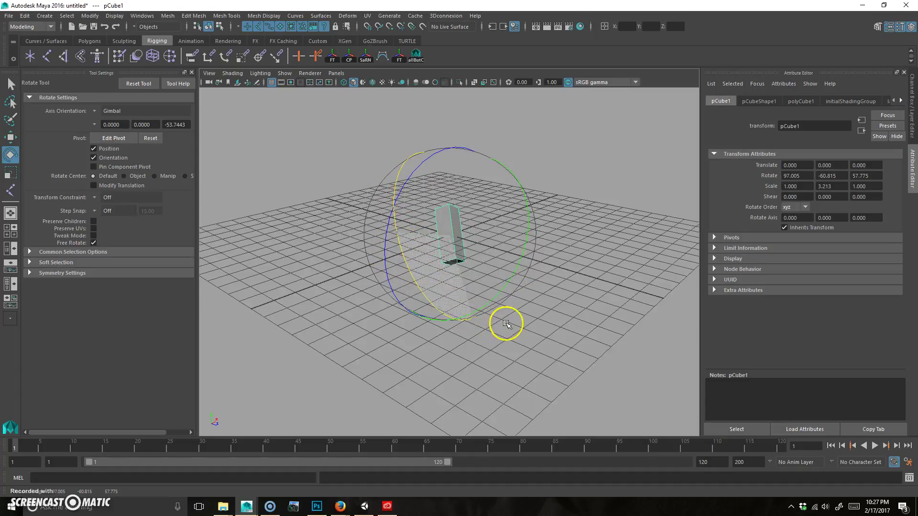
{"action": "left_click_drag", "start_coordinate": [421, 128], "coordinate": [400, 220]}
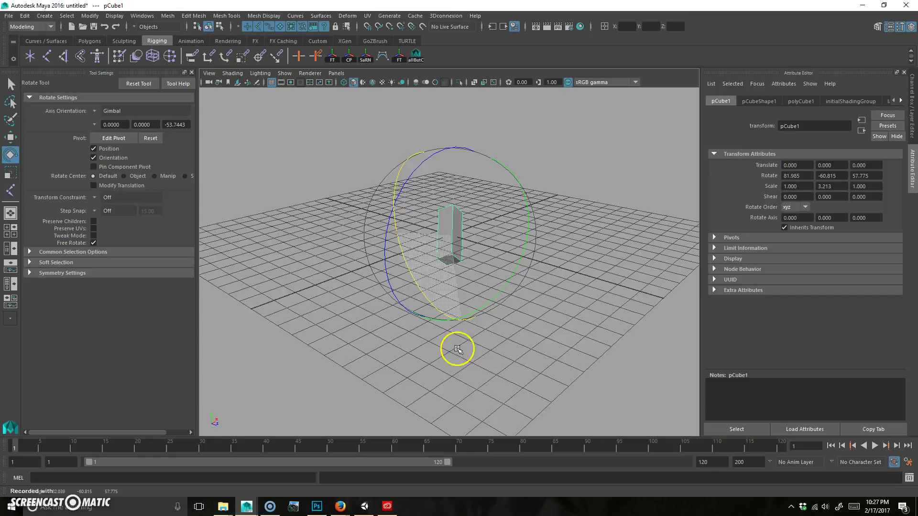
{"action": "left_click_drag", "start_coordinate": [467, 284], "coordinate": [494, 280]}
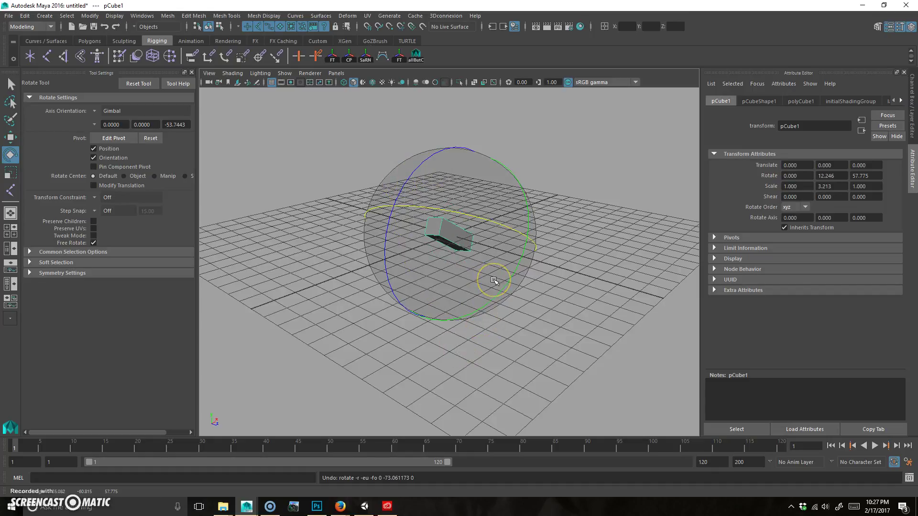
{"action": "left_click_drag", "start_coordinate": [422, 156], "coordinate": [404, 252]}
{"action": "key", "text": "ctrl+z"}
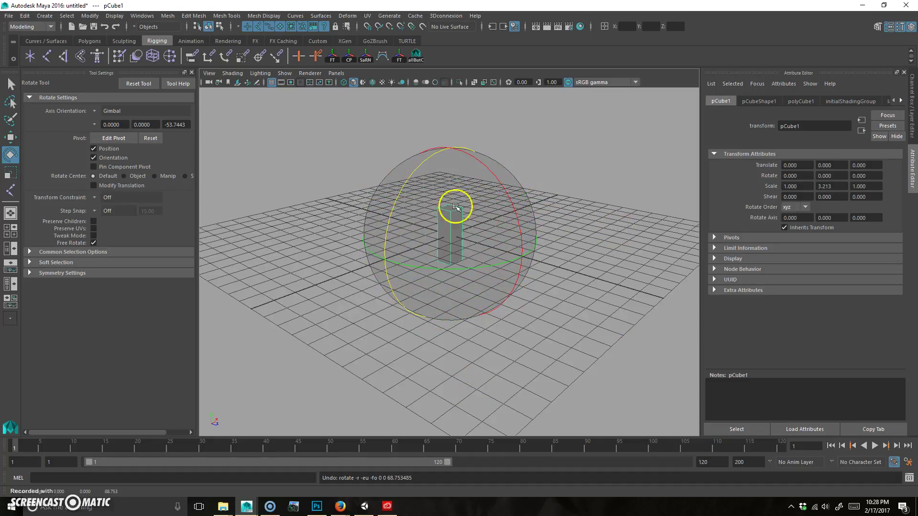
- Rotate the cube about Y to about -88.4 degrees so the X and Z rings overlap in gimbal lock
{"action": "left_click_drag", "start_coordinate": [500, 263], "coordinate": [491, 266]}
{"action": "left_click_drag", "start_coordinate": [423, 267], "coordinate": [371, 260]}
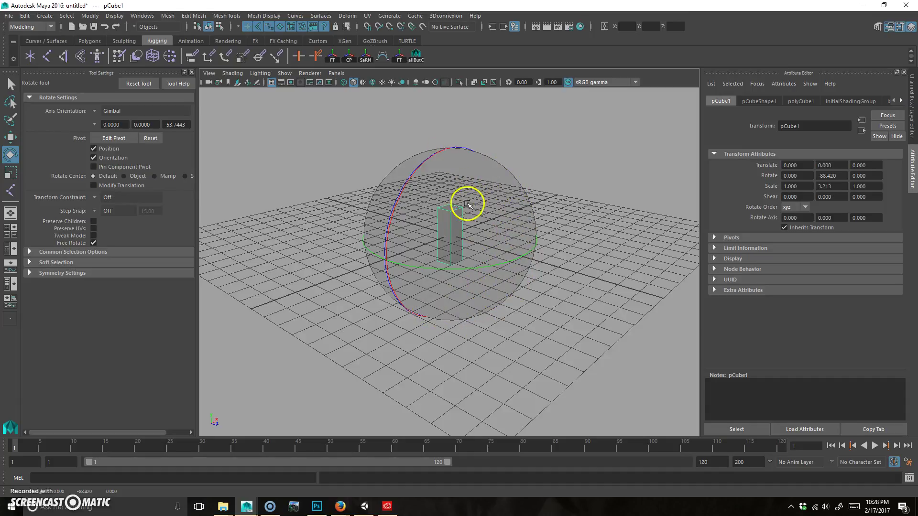
- Return to the lesson page in Firefox and review the Joint Orientation, Joint Rotation Order and Joint Placement sections
{"action": "mouse_move", "coordinate": [340, 505]}
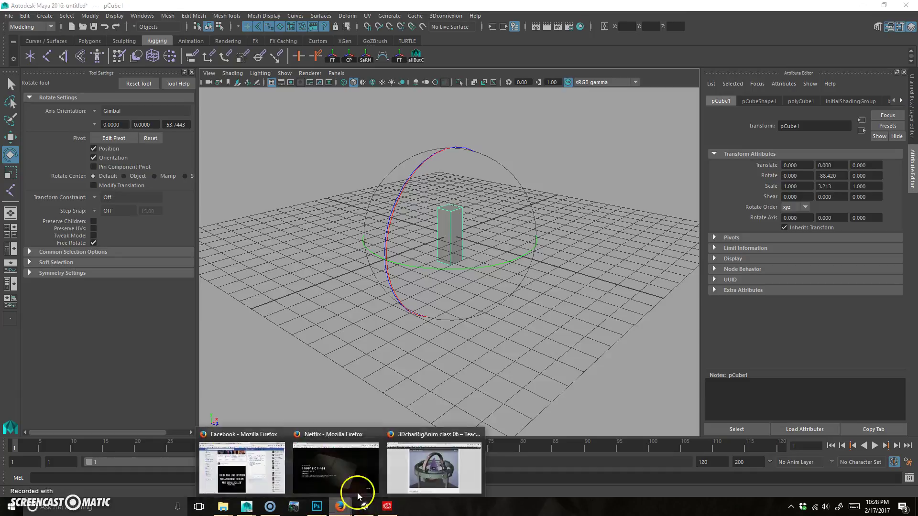
{"action": "left_click", "coordinate": [433, 466]}
{"action": "scroll", "coordinate": [497, 316], "scroll_direction": "down", "scroll_amount": 5}
{"action": "scroll", "coordinate": [502, 320], "scroll_direction": "down", "scroll_amount": 3}
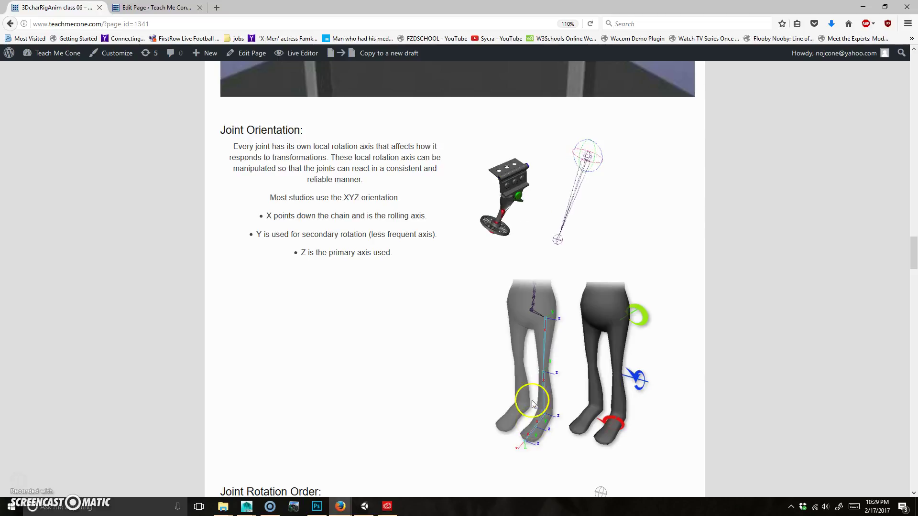
{"action": "scroll", "coordinate": [720, 353], "scroll_direction": "down", "scroll_amount": 6}
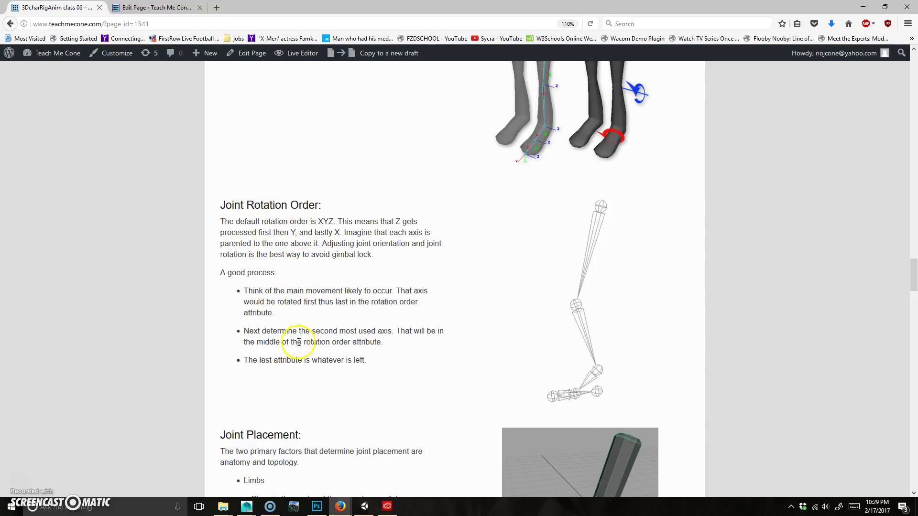
{"action": "scroll", "coordinate": [322, 338], "scroll_direction": "up", "scroll_amount": 4}
{"action": "scroll", "coordinate": [322, 345], "scroll_direction": "down", "scroll_amount": 7}
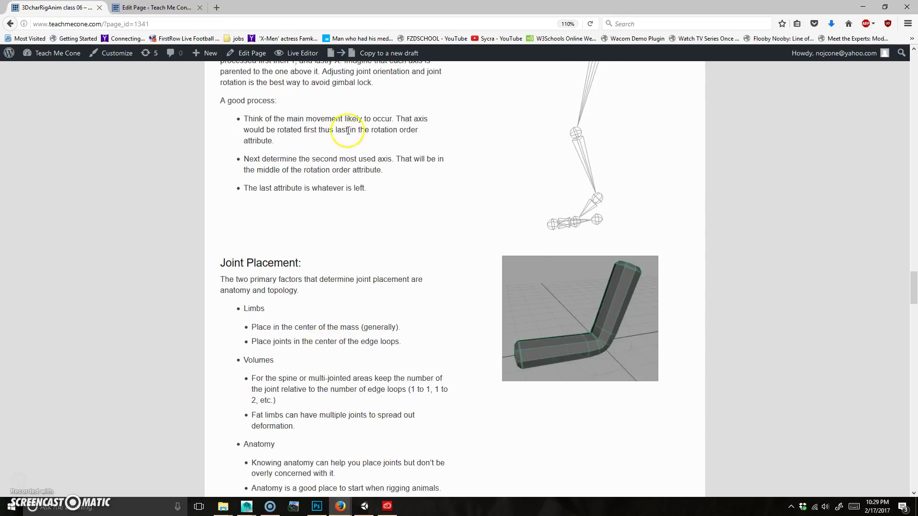
{"action": "scroll", "coordinate": [328, 287], "scroll_direction": "up", "scroll_amount": 10}
{"action": "scroll", "coordinate": [344, 306], "scroll_direction": "down", "scroll_amount": 13}
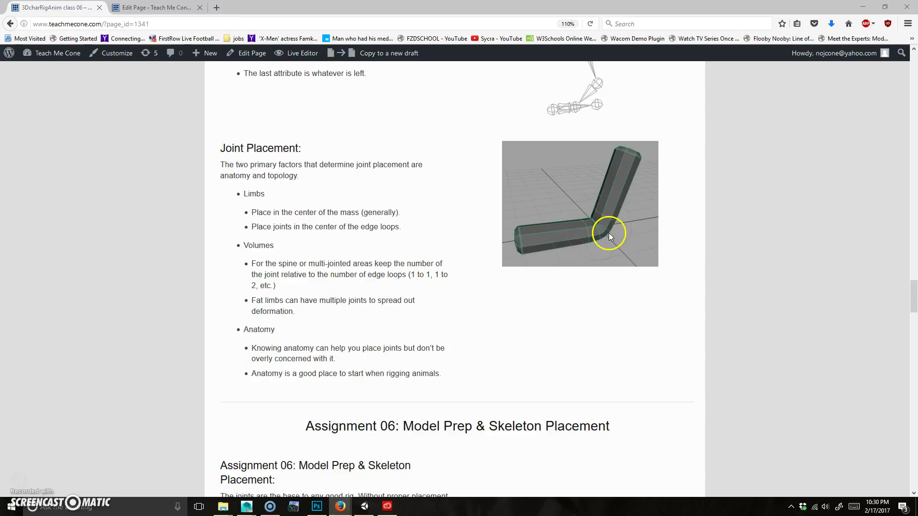
- Review the Assignment 06: Model Prep & Skeleton Placement section, its tutorial videos, resources and grading rubric
{"action": "scroll", "coordinate": [364, 286], "scroll_direction": "down", "scroll_amount": 4}
{"action": "scroll", "coordinate": [364, 286], "scroll_direction": "down", "scroll_amount": 1}
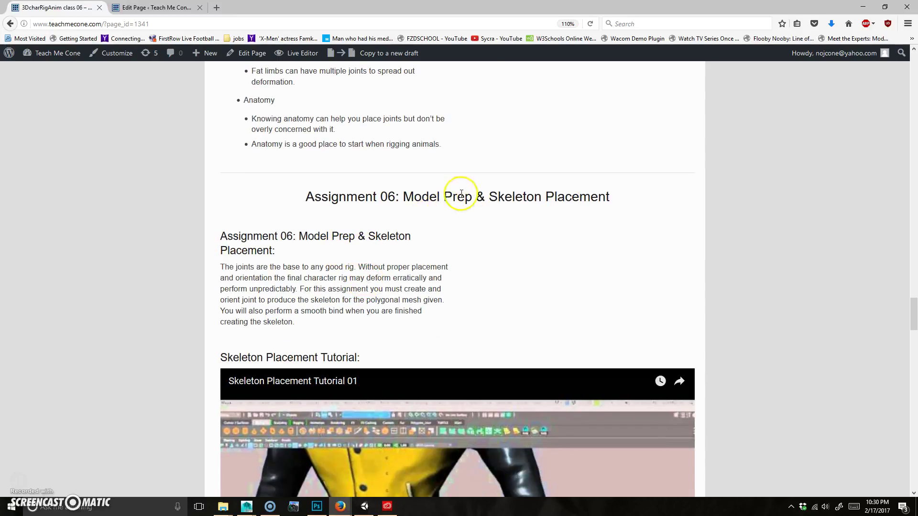
{"action": "left_click_drag", "start_coordinate": [409, 196], "coordinate": [631, 200]}
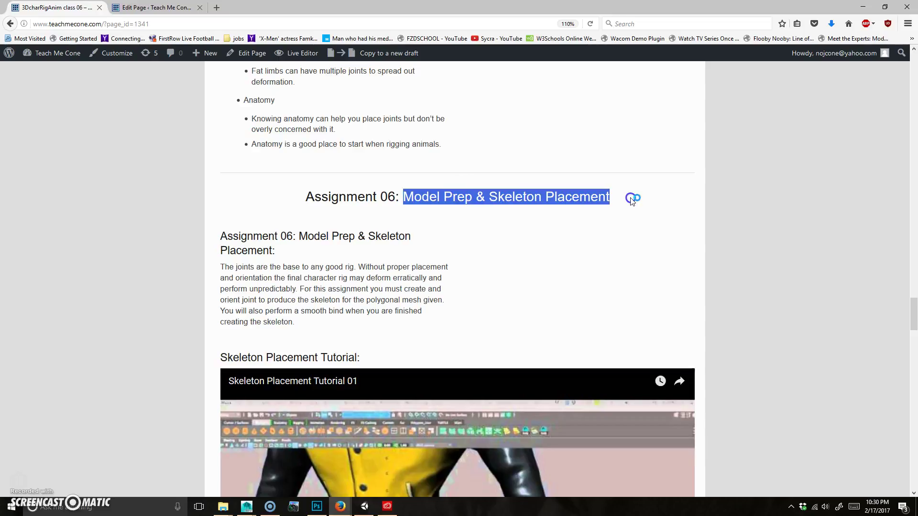
{"action": "left_click", "coordinate": [550, 199]}
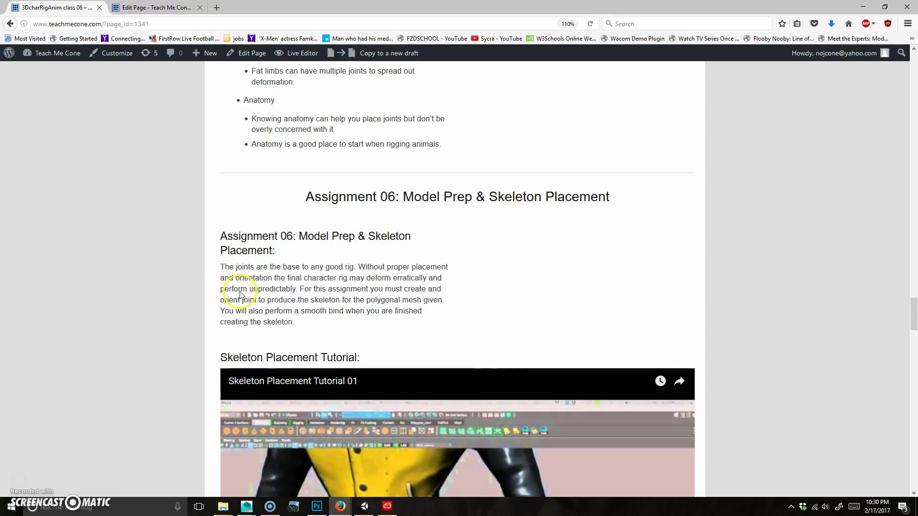
{"action": "scroll", "coordinate": [191, 299], "scroll_direction": "down", "scroll_amount": 4}
{"action": "scroll", "coordinate": [113, 306], "scroll_direction": "down", "scroll_amount": 12}
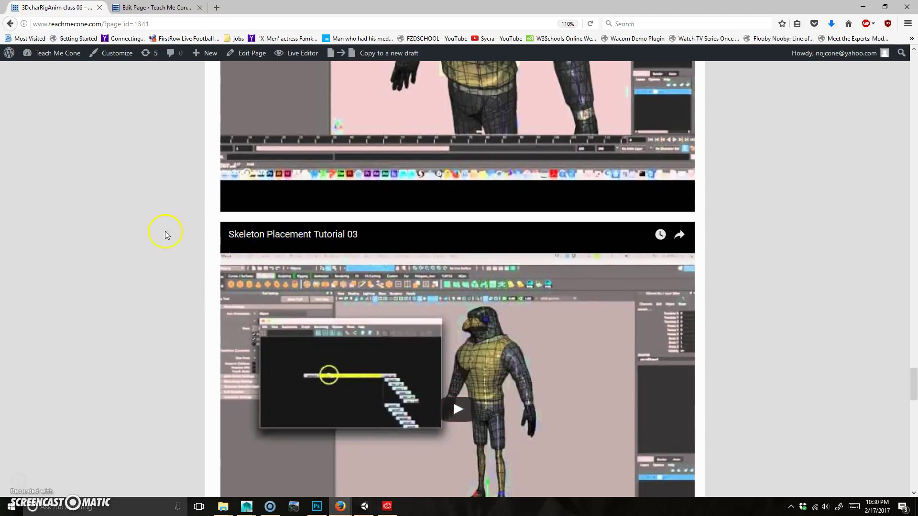
{"action": "scroll", "coordinate": [234, 262], "scroll_direction": "down", "scroll_amount": 4}
{"action": "scroll", "coordinate": [235, 262], "scroll_direction": "down", "scroll_amount": 13}
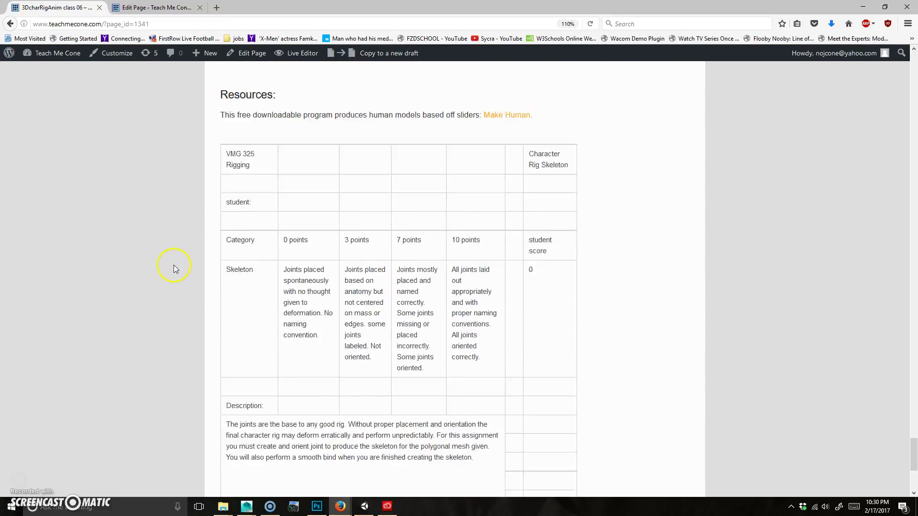
- Go back up past the skeleton placement videos to the Class 06 chapter list at the start of the page
{"action": "scroll", "coordinate": [622, 304], "scroll_direction": "up", "scroll_amount": 8}
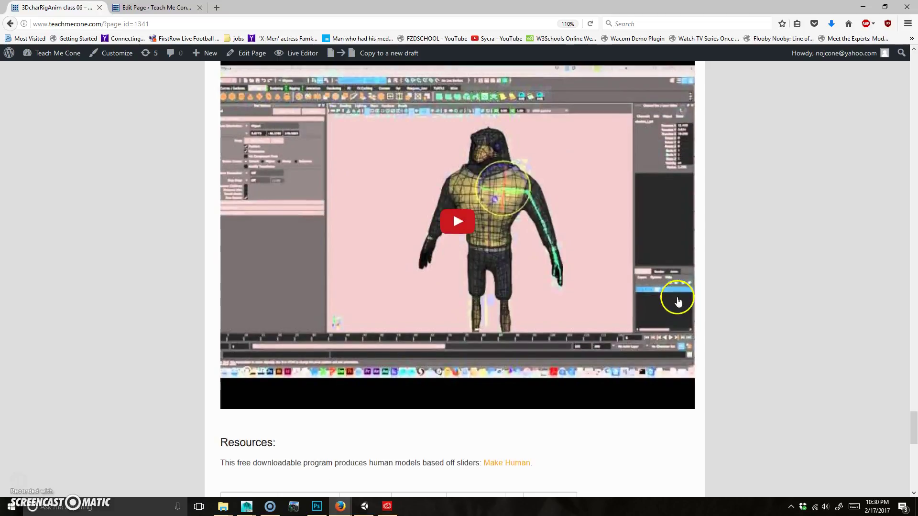
{"action": "scroll", "coordinate": [776, 303], "scroll_direction": "up", "scroll_amount": 12}
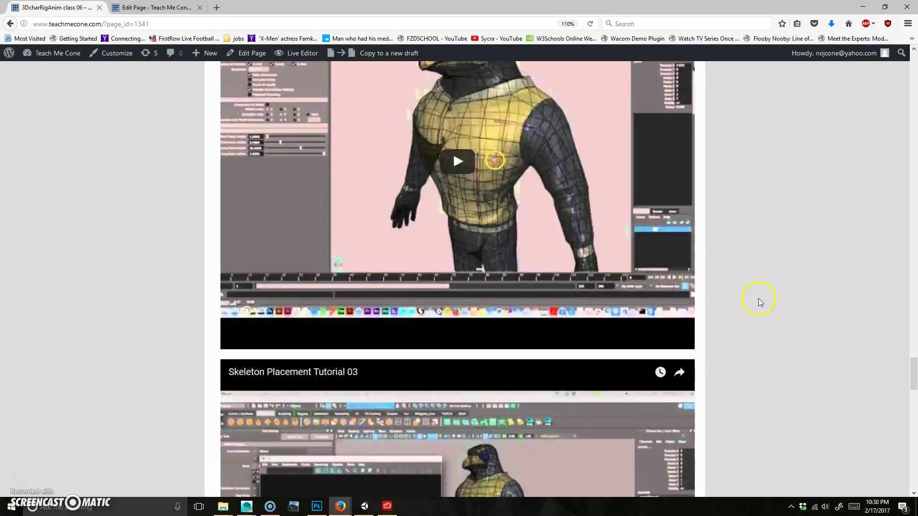
{"action": "scroll", "coordinate": [740, 300], "scroll_direction": "up", "scroll_amount": 15}
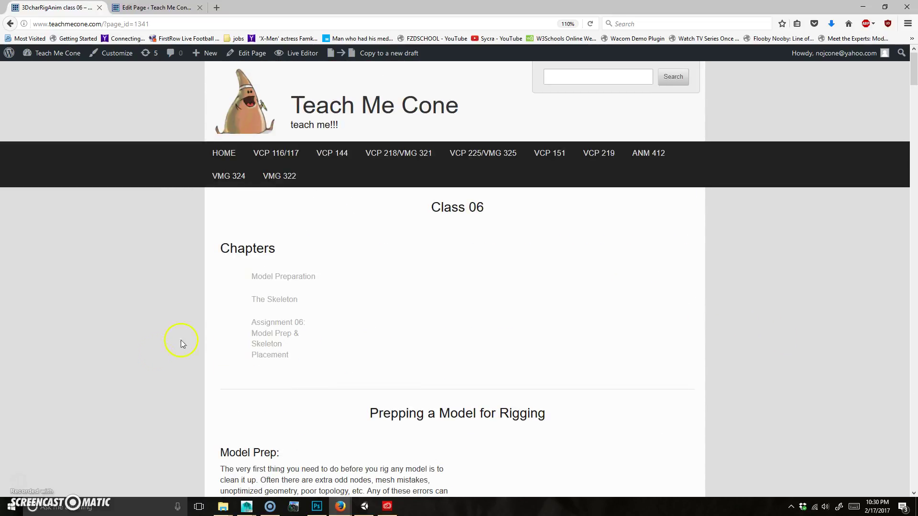